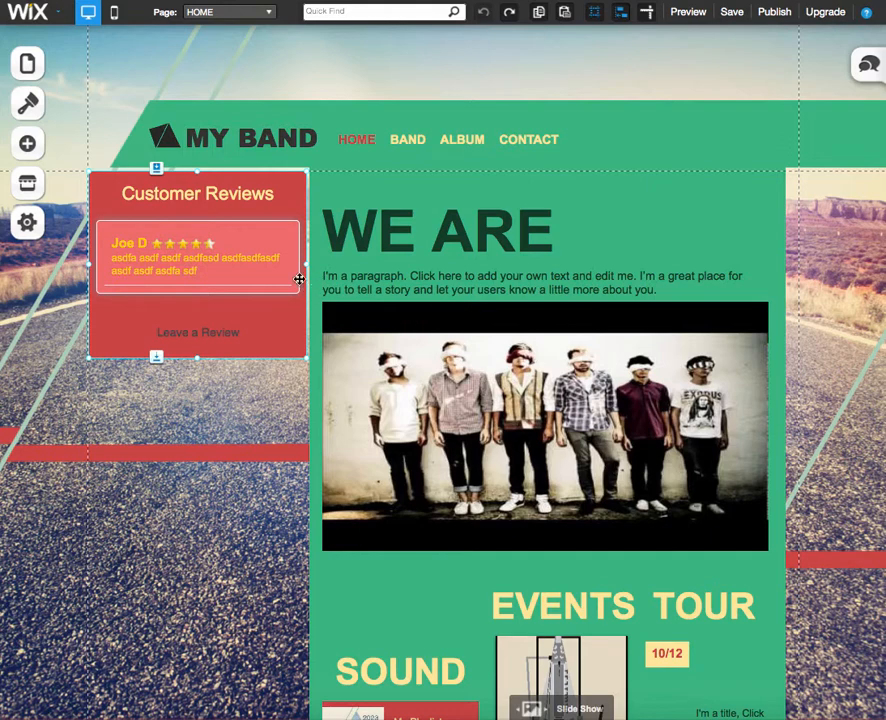
Open the Customer Reviews widget's app settings and select the review link in its link setup for copying.
click(182, 322)
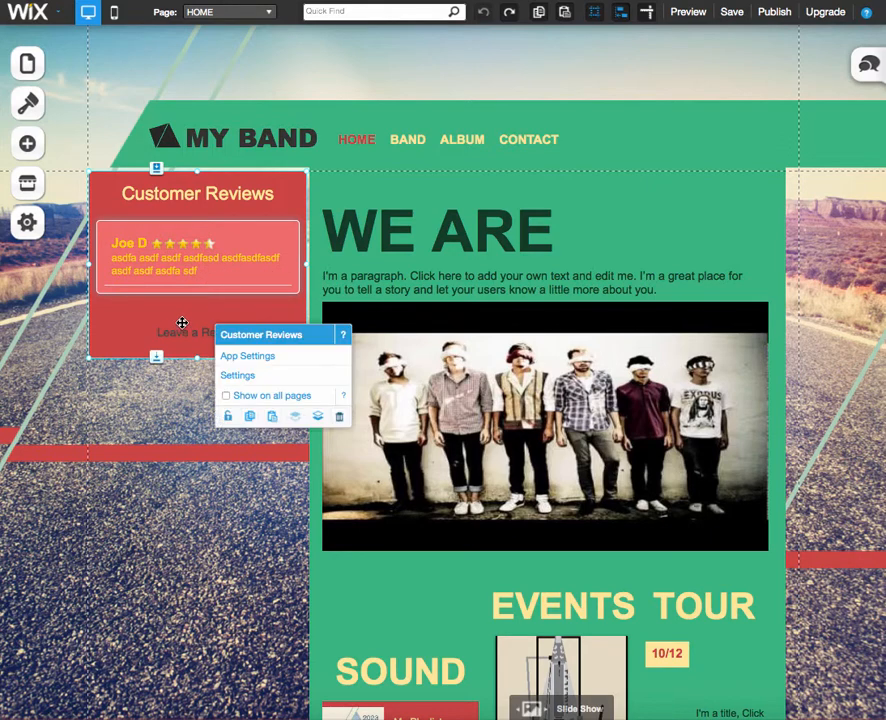
click(243, 358)
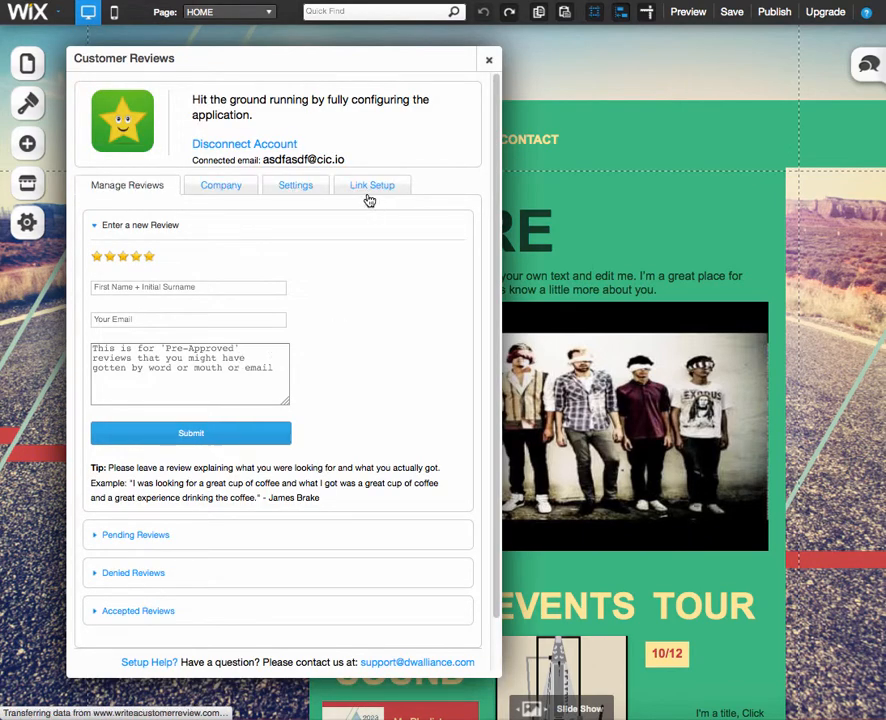
click(297, 188)
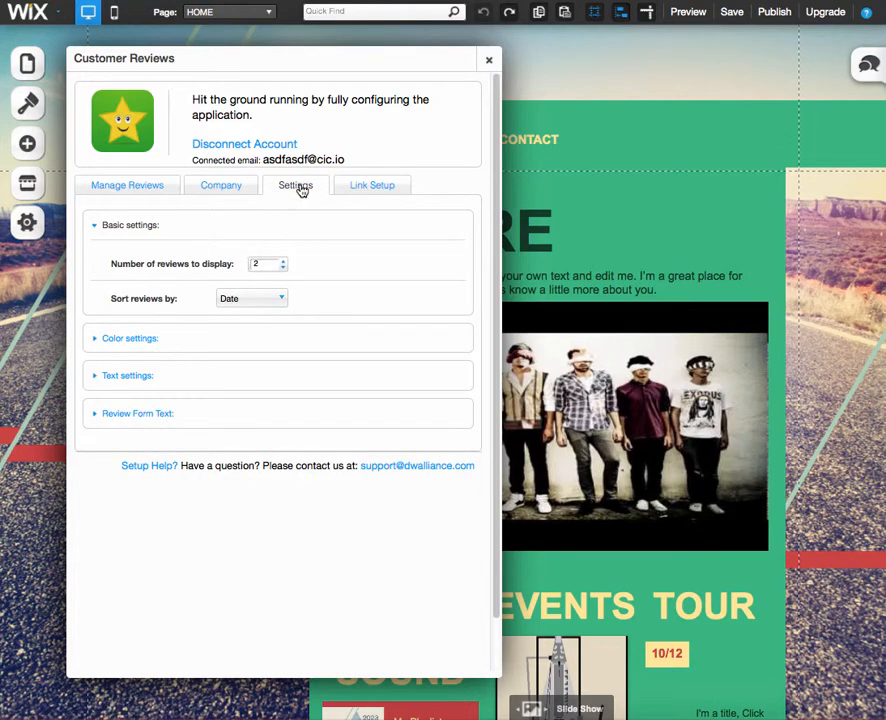
click(383, 189)
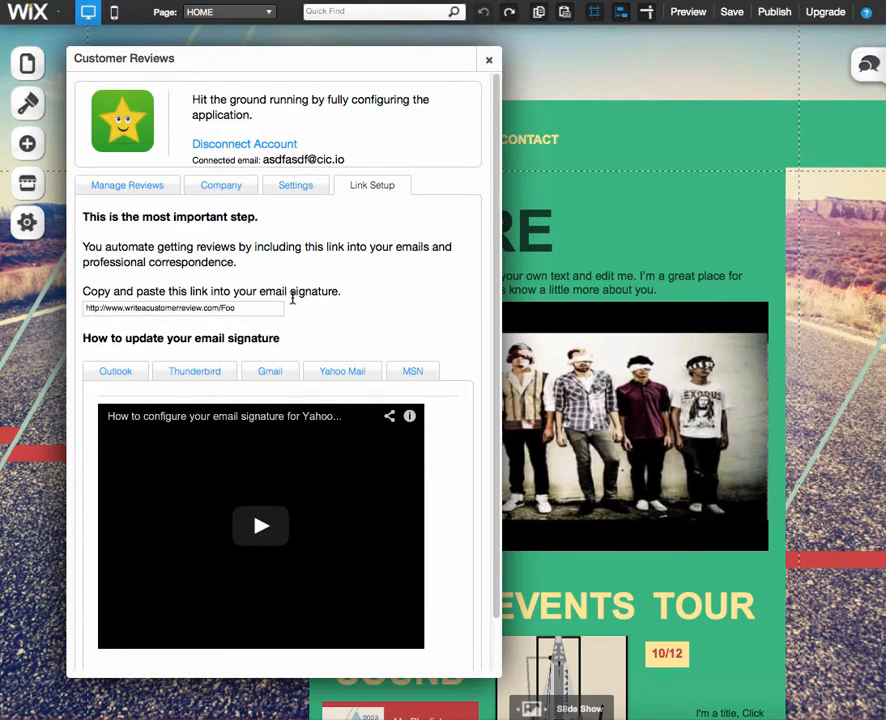
click(264, 305)
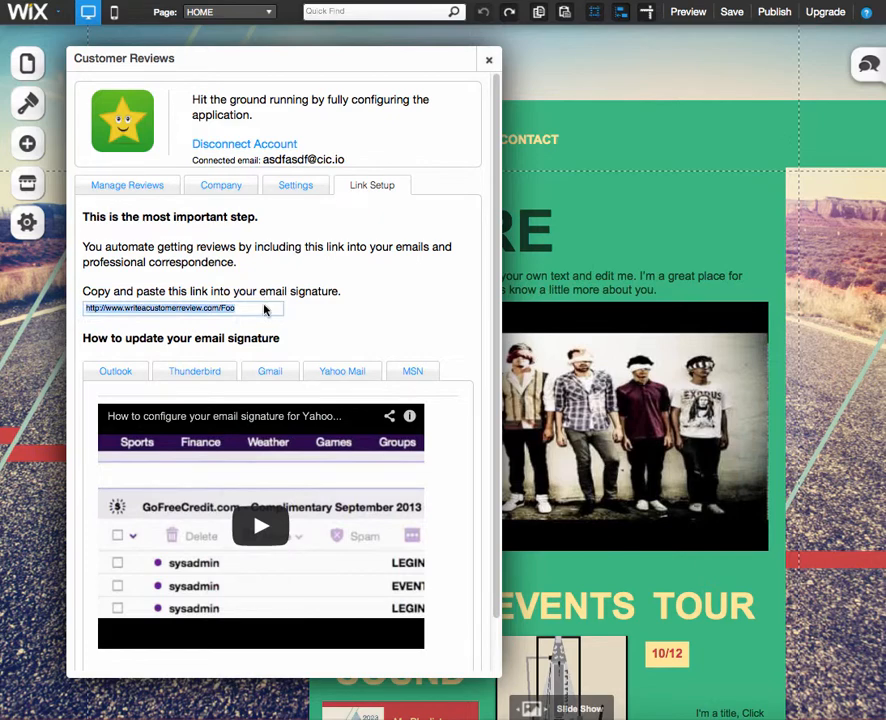
Clear the "Leave a Review" label in the Customer Reviews text settings and close the app settings.
click(218, 190)
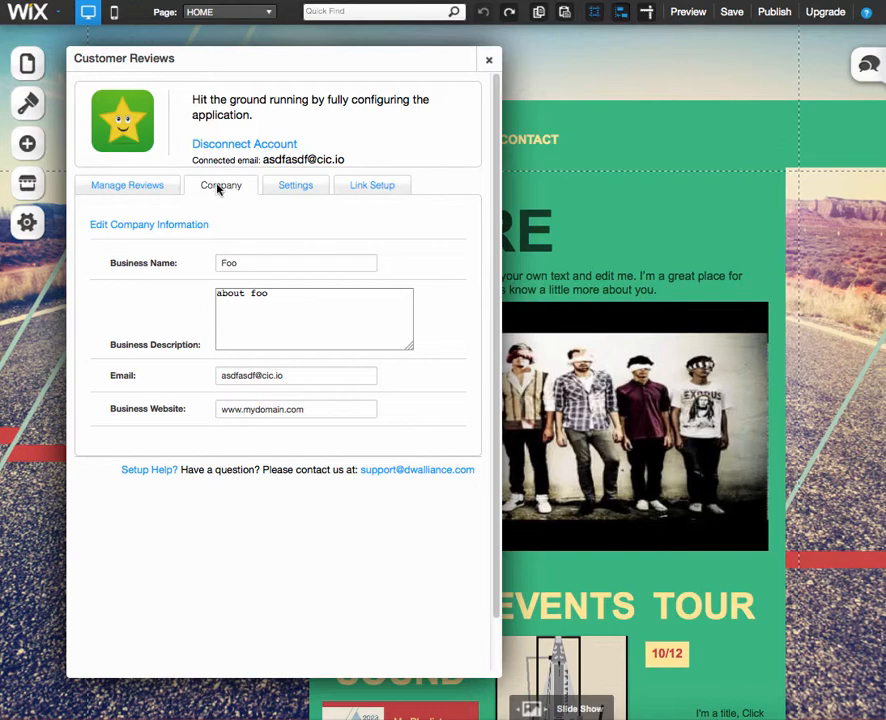
click(297, 190)
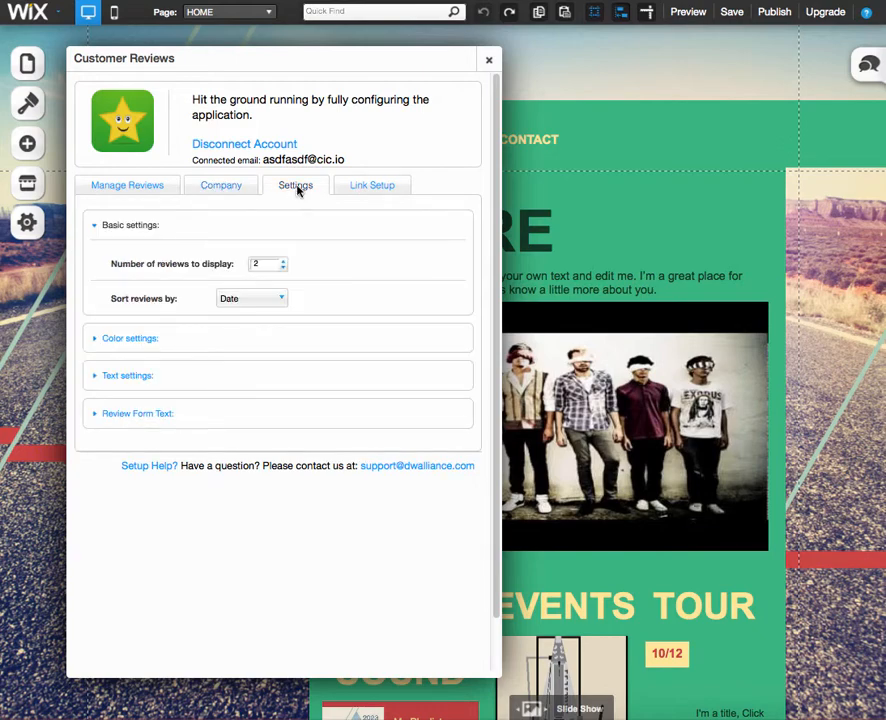
click(141, 377)
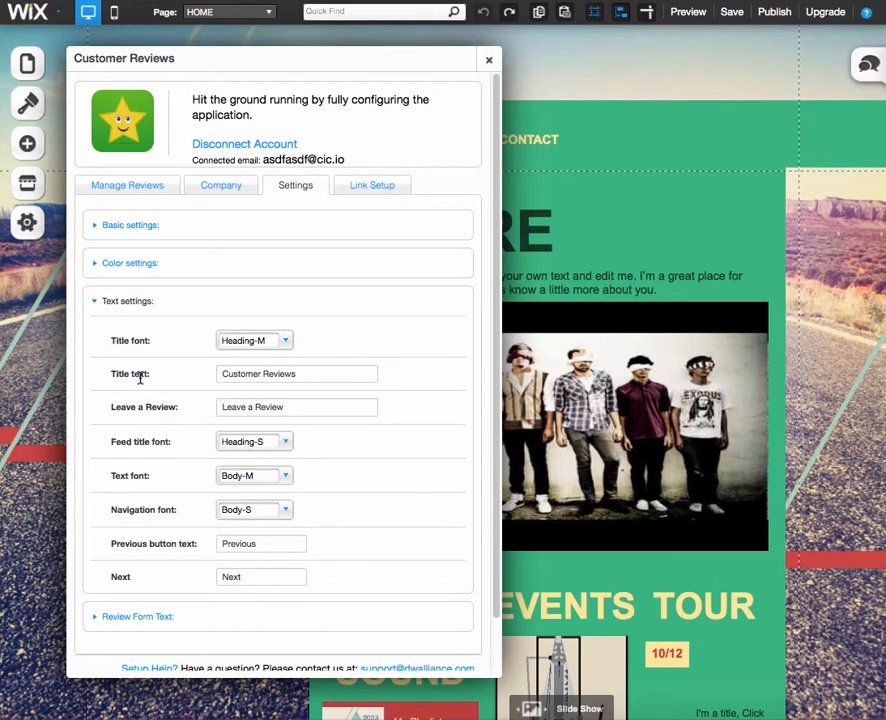
click(293, 407)
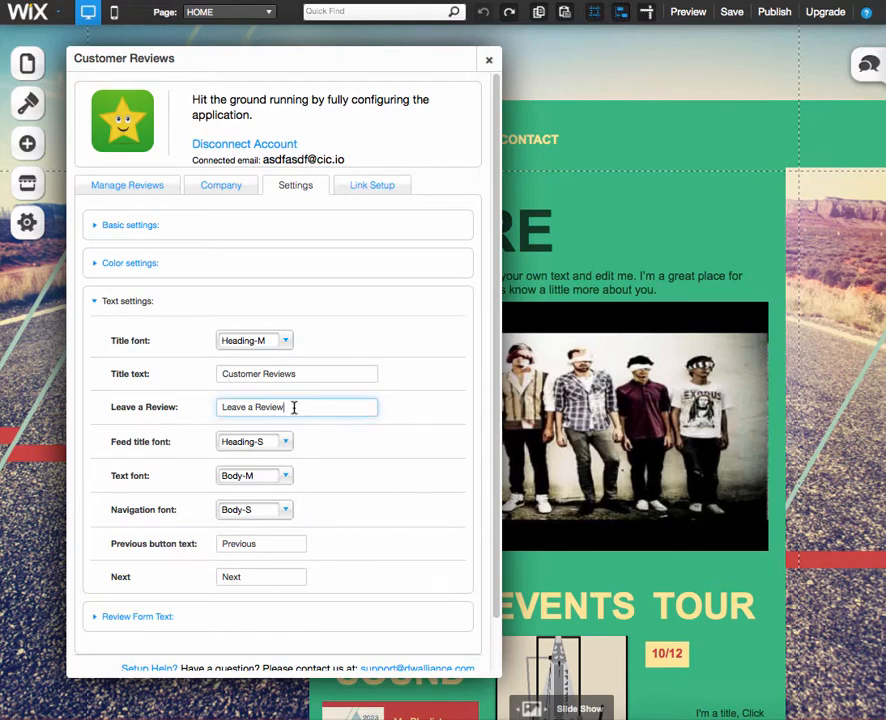
drag(293, 407, 216, 398)
key(BackSpace)
click(376, 191)
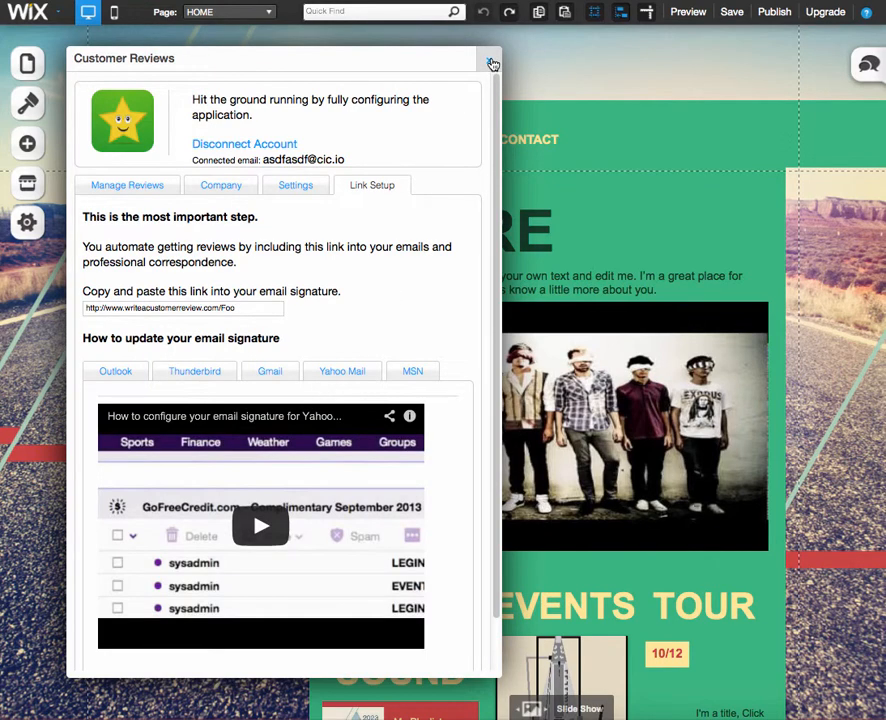
click(491, 63)
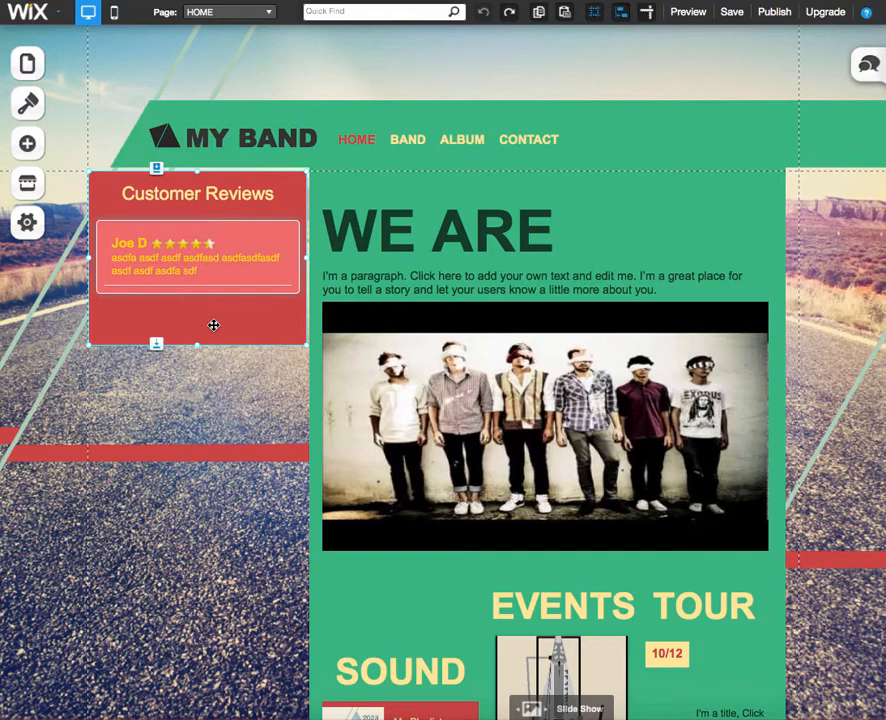
Add a new page named "Leave a Review" using the About1 layout.
click(31, 66)
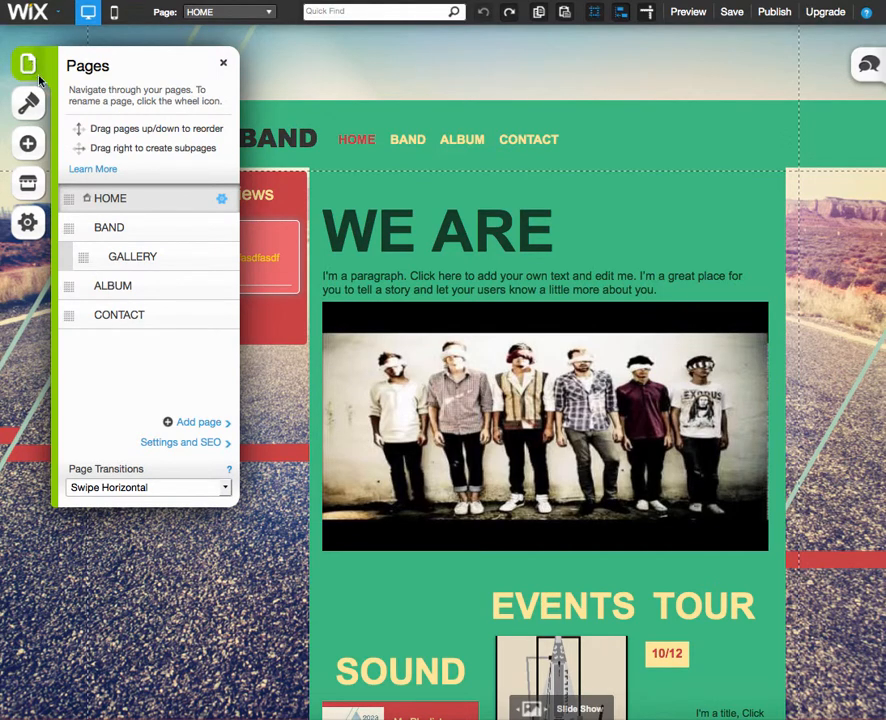
click(197, 423)
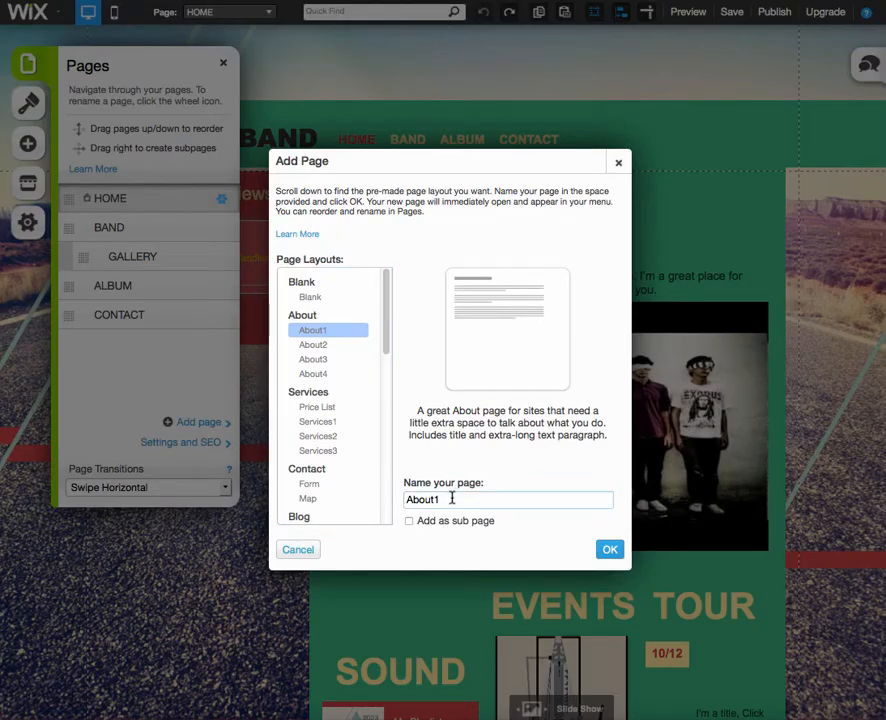
drag(452, 498, 409, 498)
text(Leav)
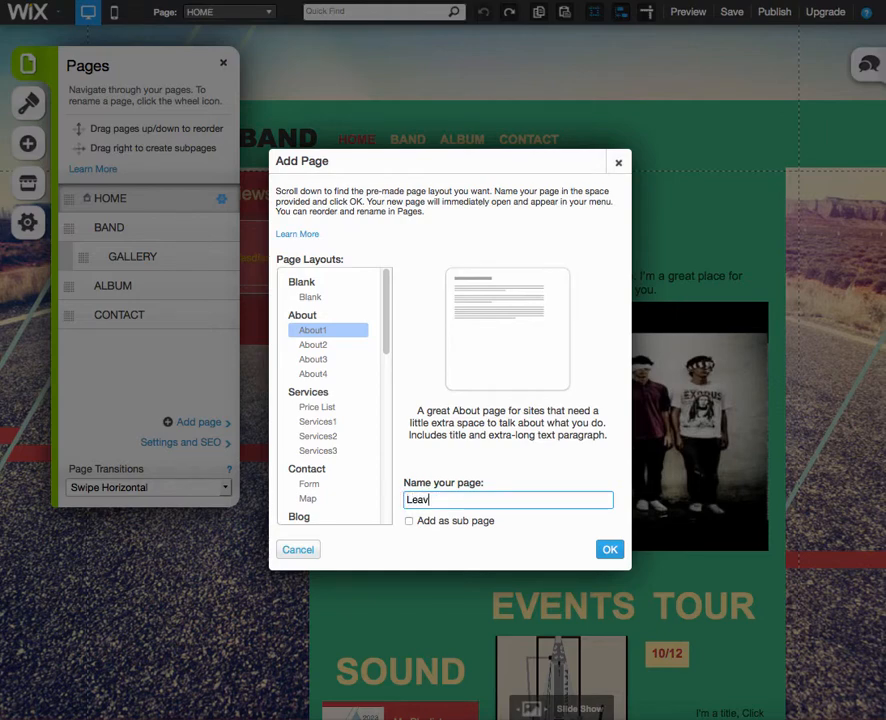
text(e a REview)
click(605, 549)
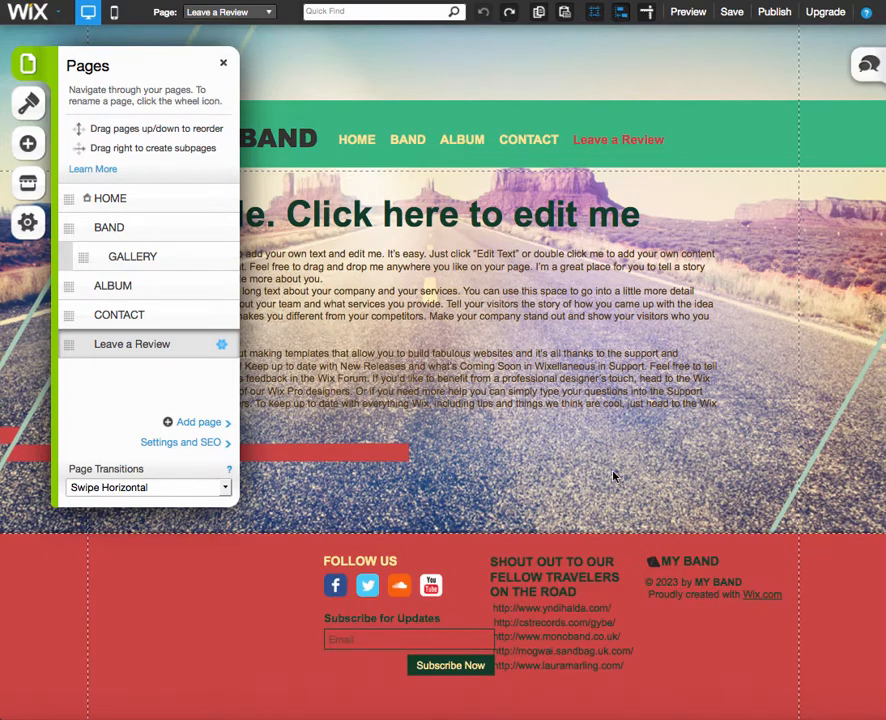
Delete the placeholder text block from the Leave a Review page and add an HTML element to it.
click(545, 390)
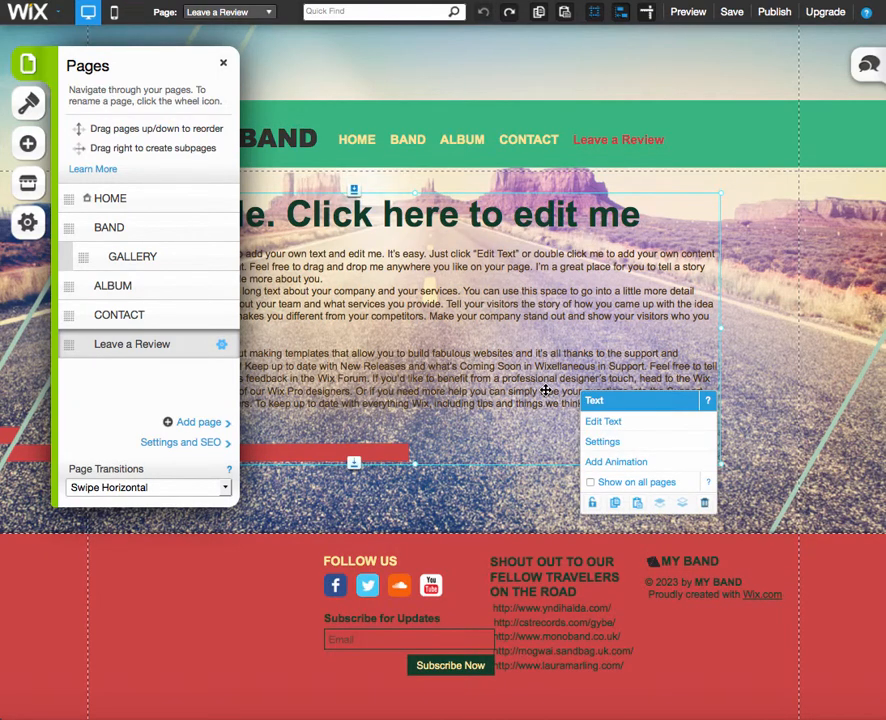
key(Delete)
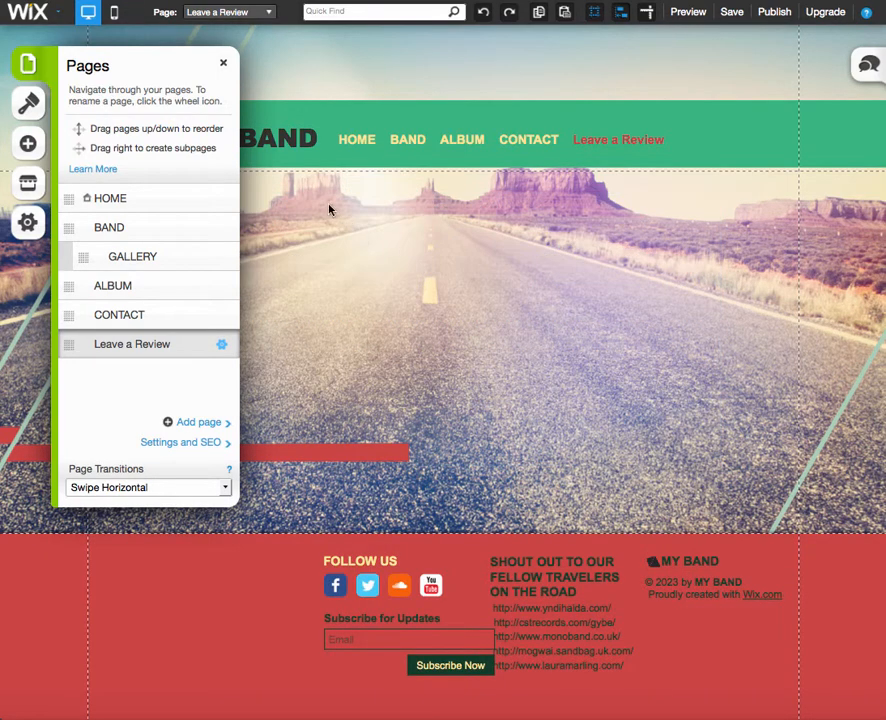
click(28, 146)
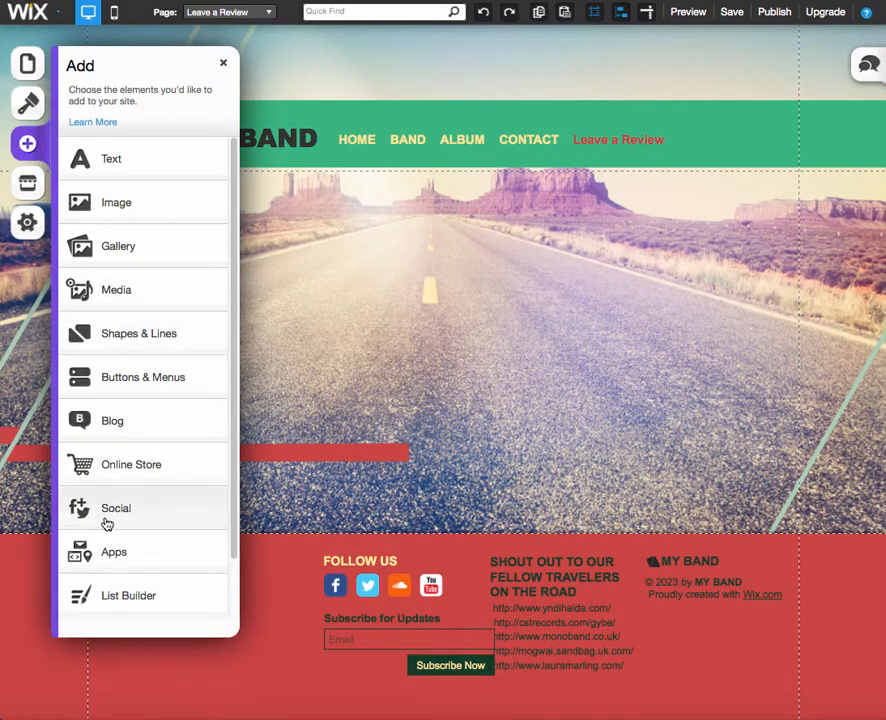
click(112, 551)
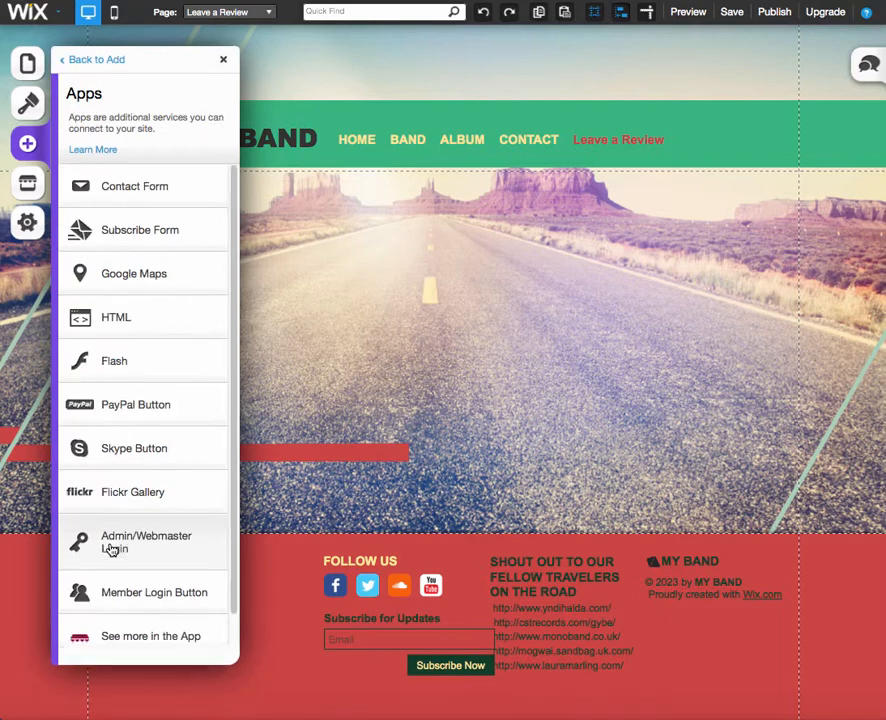
click(118, 317)
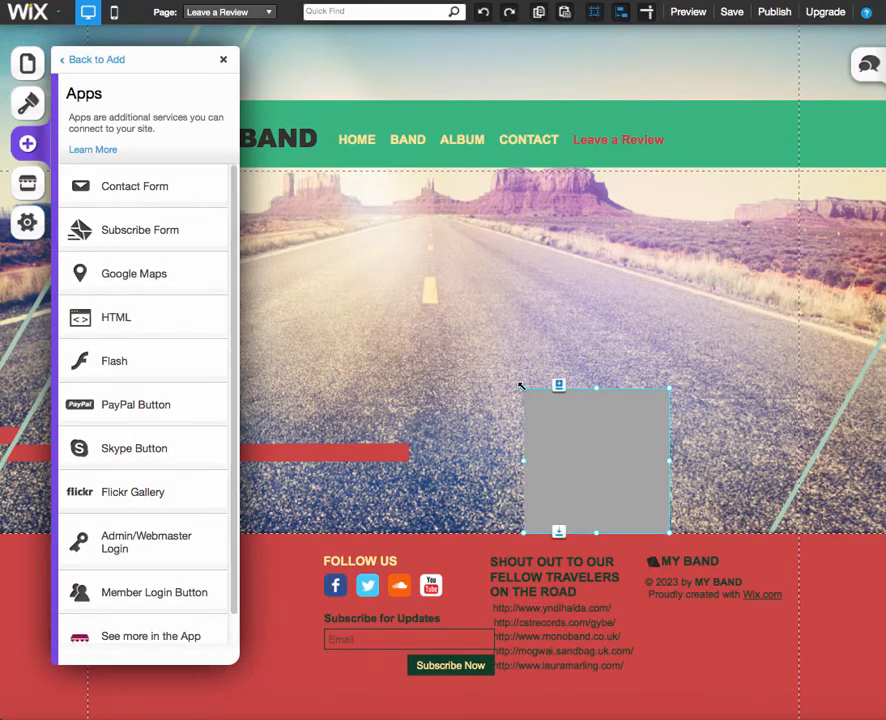
Enlarge the HTML element to about 502 by 621 pixels, starting directly below the page header.
drag(520, 386, 292, 172)
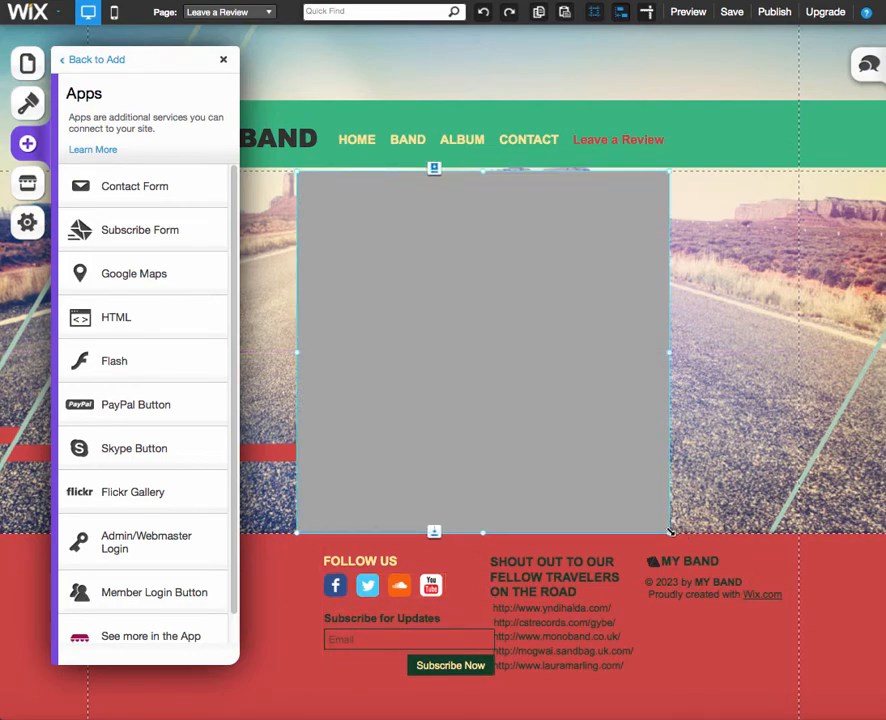
drag(670, 535, 661, 620)
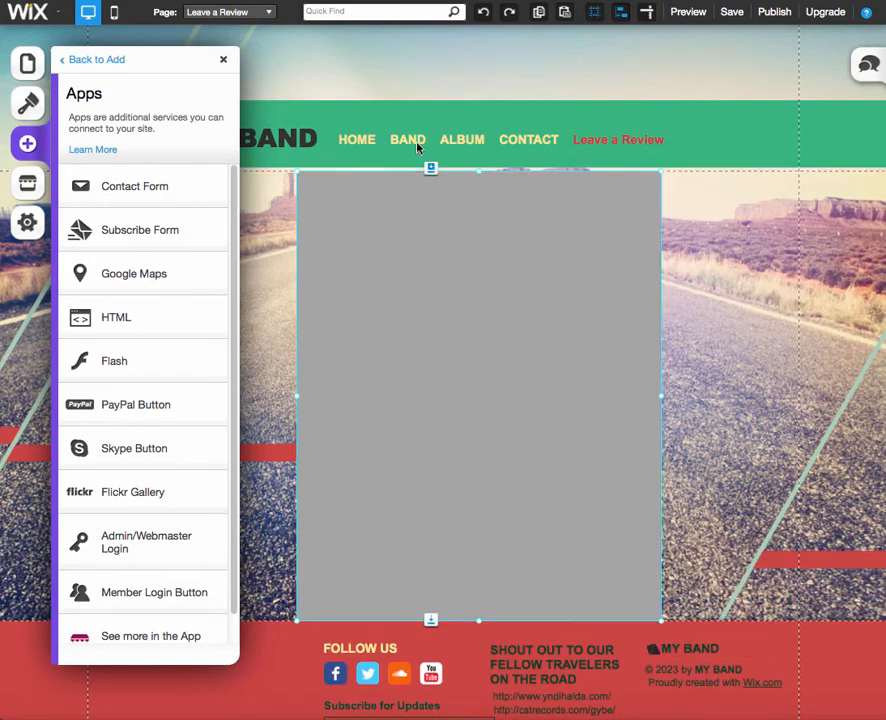
click(223, 60)
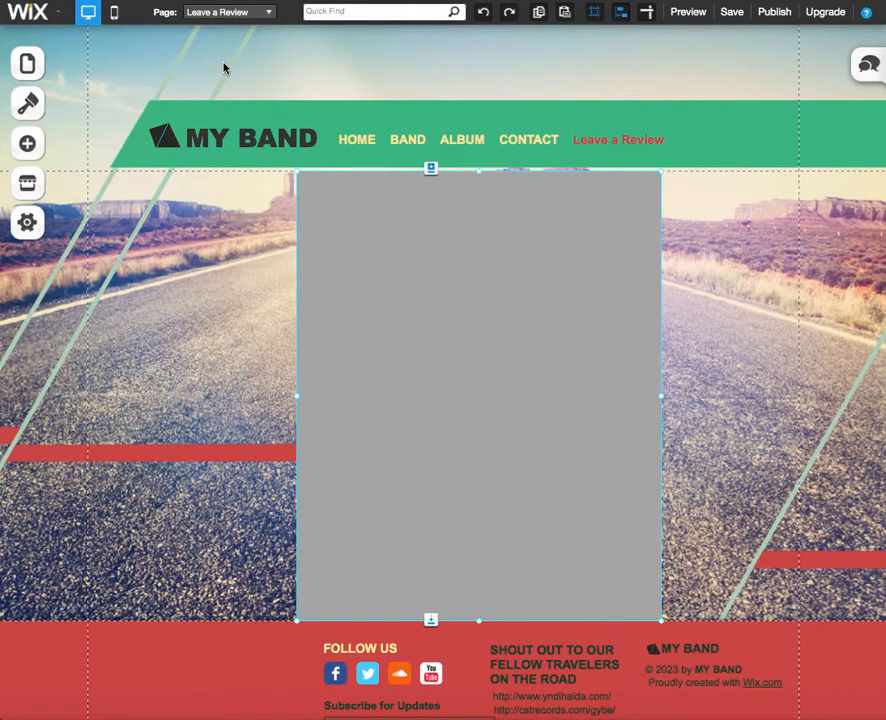
click(425, 248)
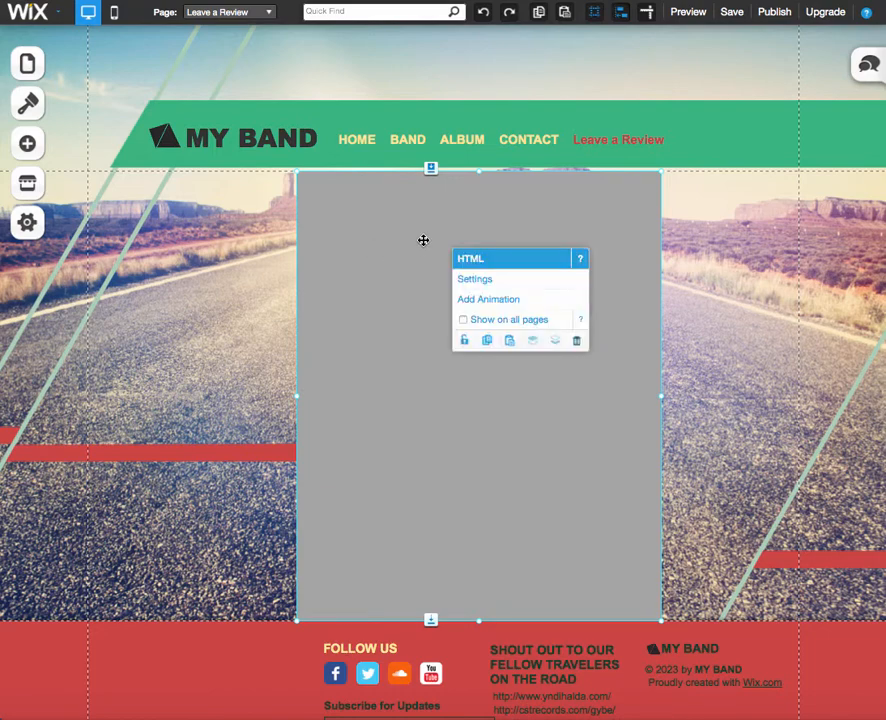
click(476, 281)
click(169, 198)
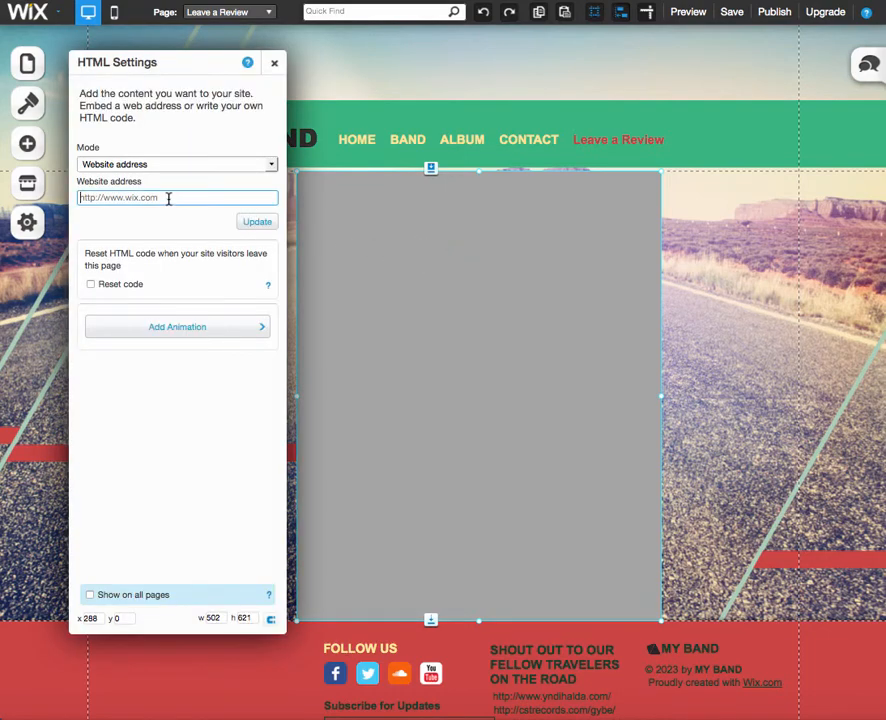
text(http://www.writeacustomerreview.com/Foo)
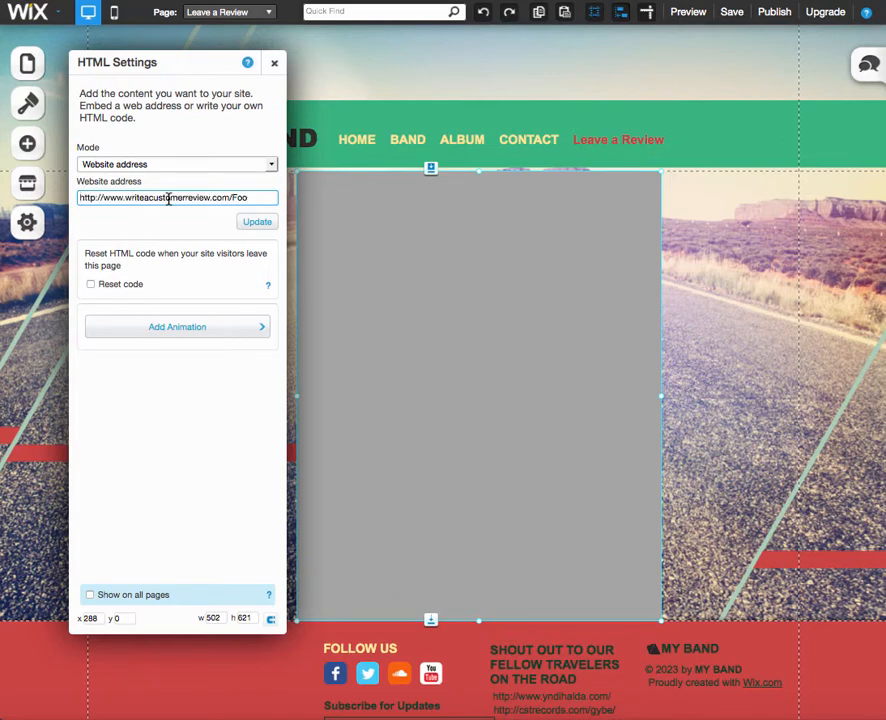
click(250, 222)
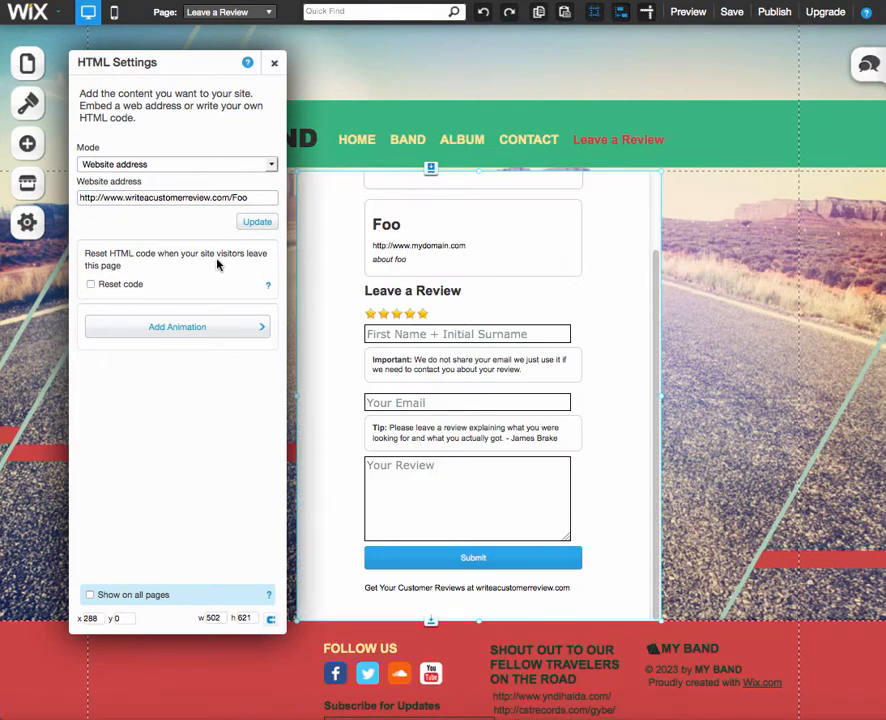
click(91, 284)
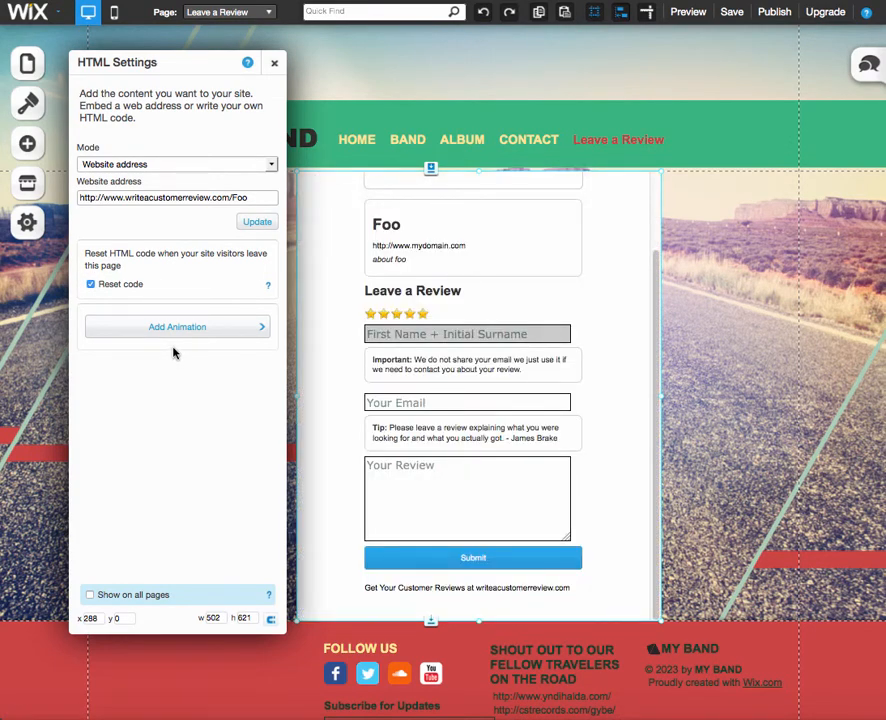
click(274, 62)
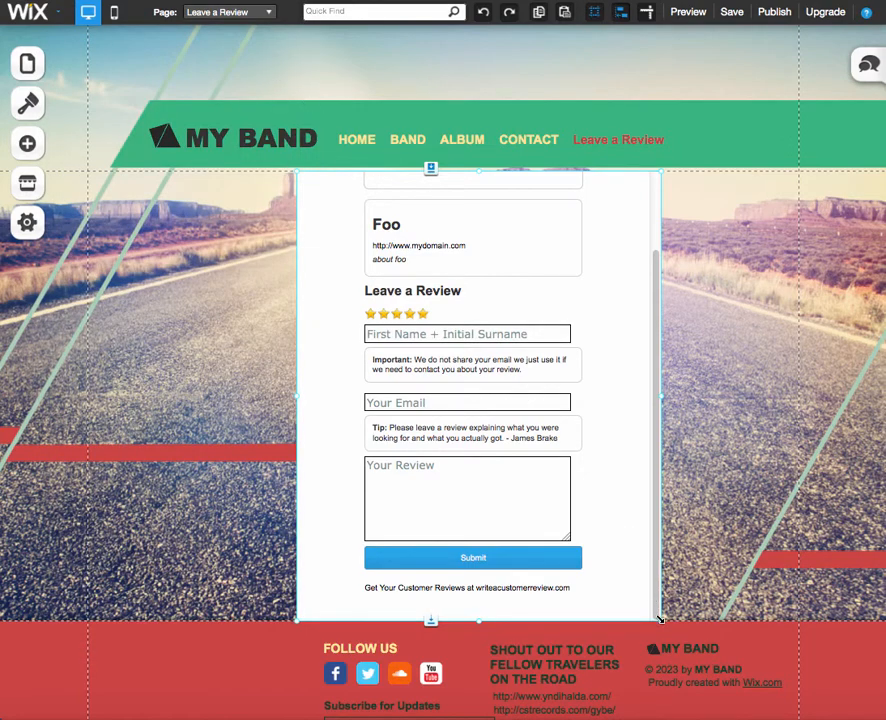
Extend the HTML element downward until the whole embedded review form fits without a scrollbar.
drag(660, 623, 665, 682)
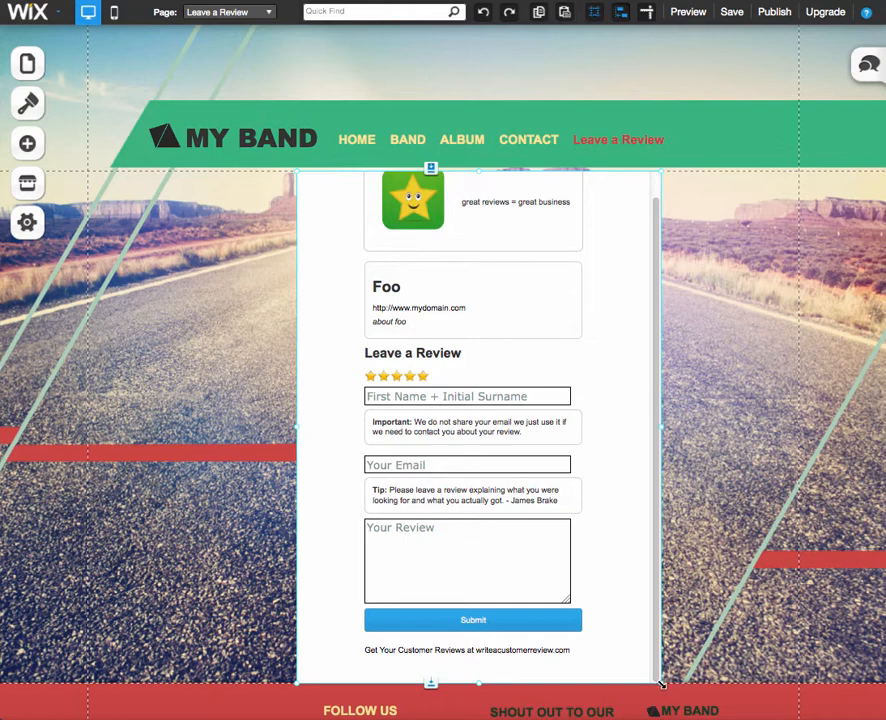
mouse_move(663, 684)
mouse_down()
mouse_move(663, 719)
mouse_move(675, 677)
mouse_move(657, 706)
mouse_up()
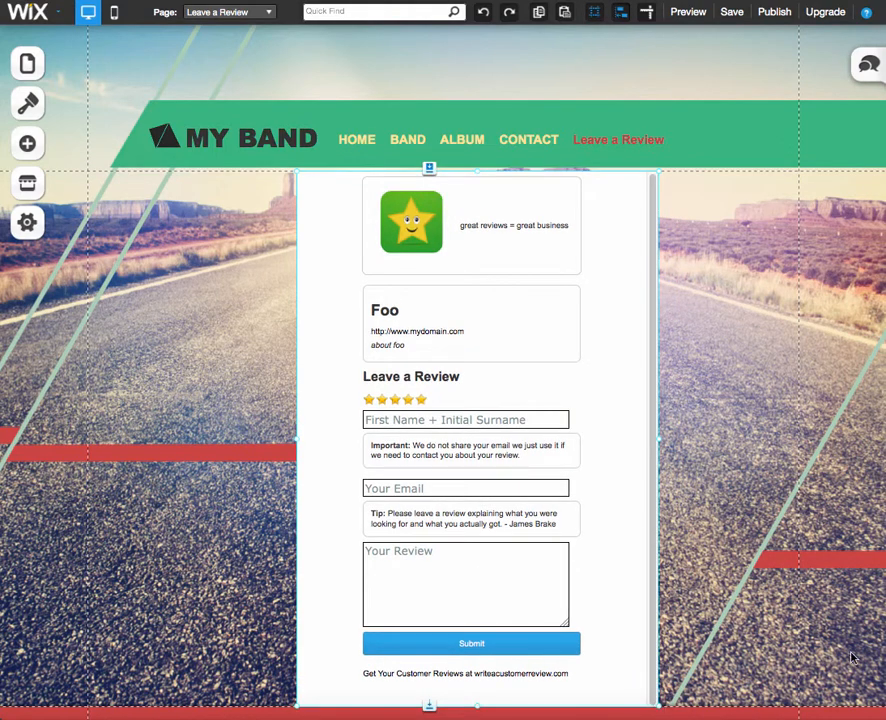
scroll(443, 400, down, 3)
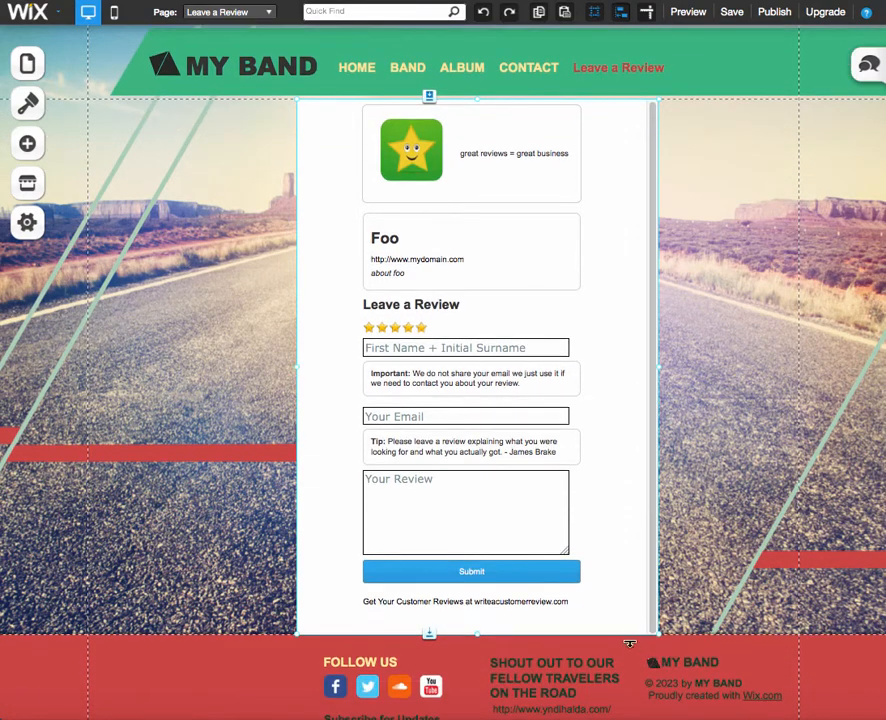
drag(659, 634, 660, 667)
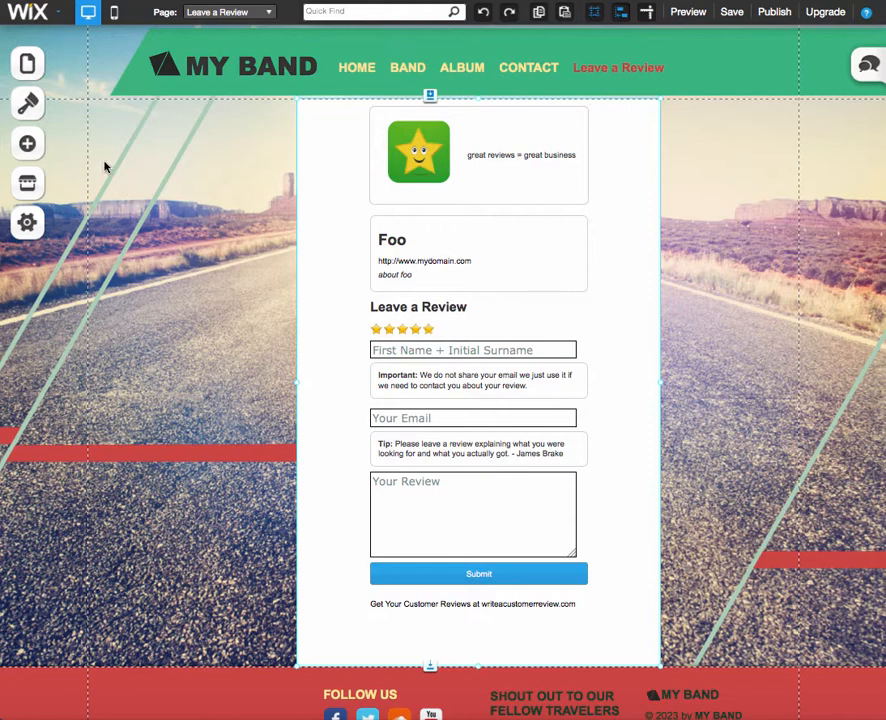
Switch the editor to the HOME page.
click(211, 15)
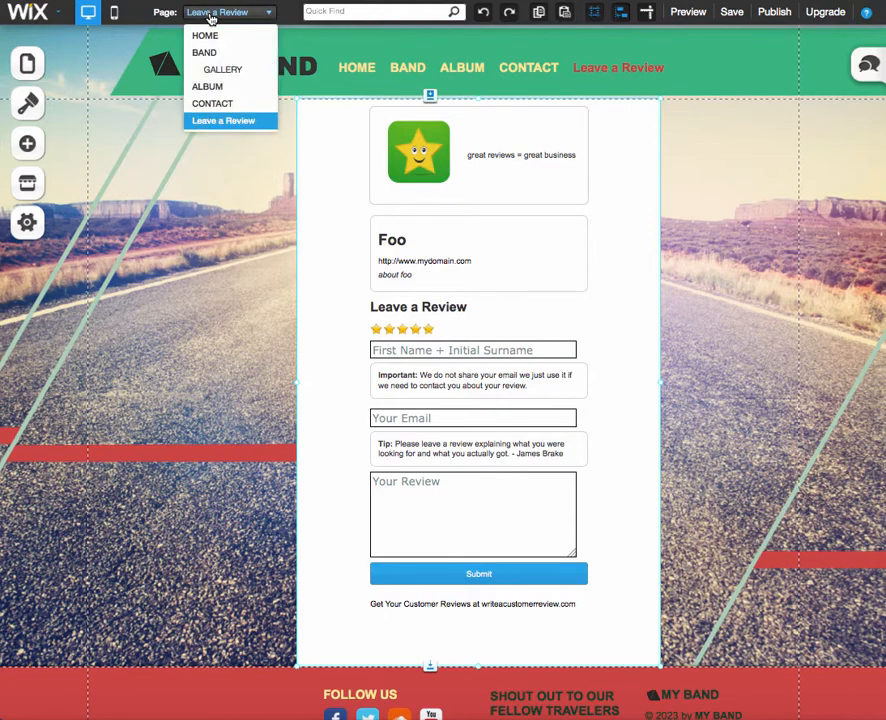
click(207, 36)
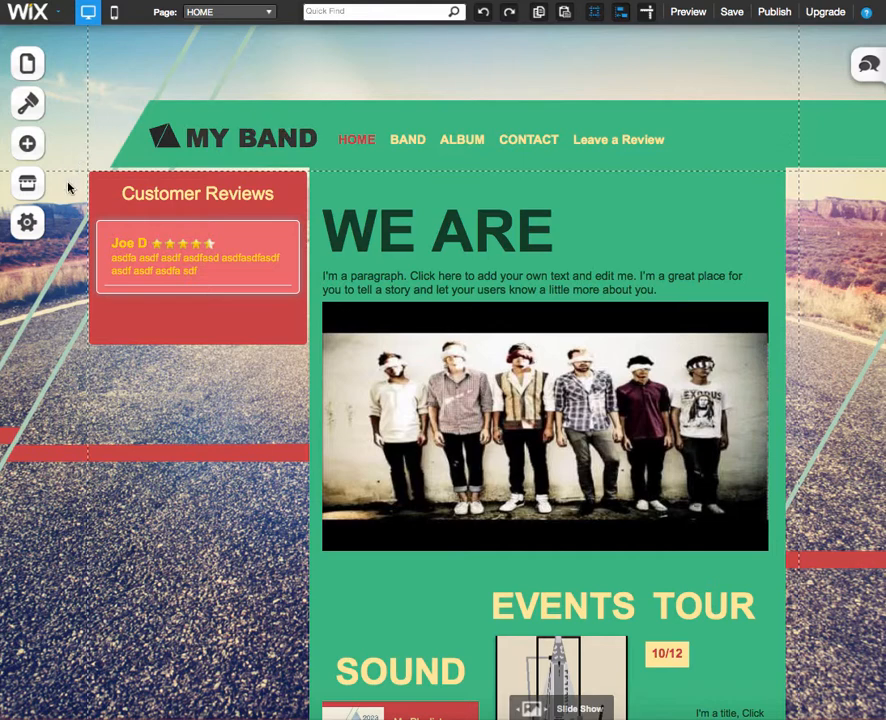
Add a title text element to the page and place it directly below the Customer Reviews widget, aligned with its left edge.
click(24, 148)
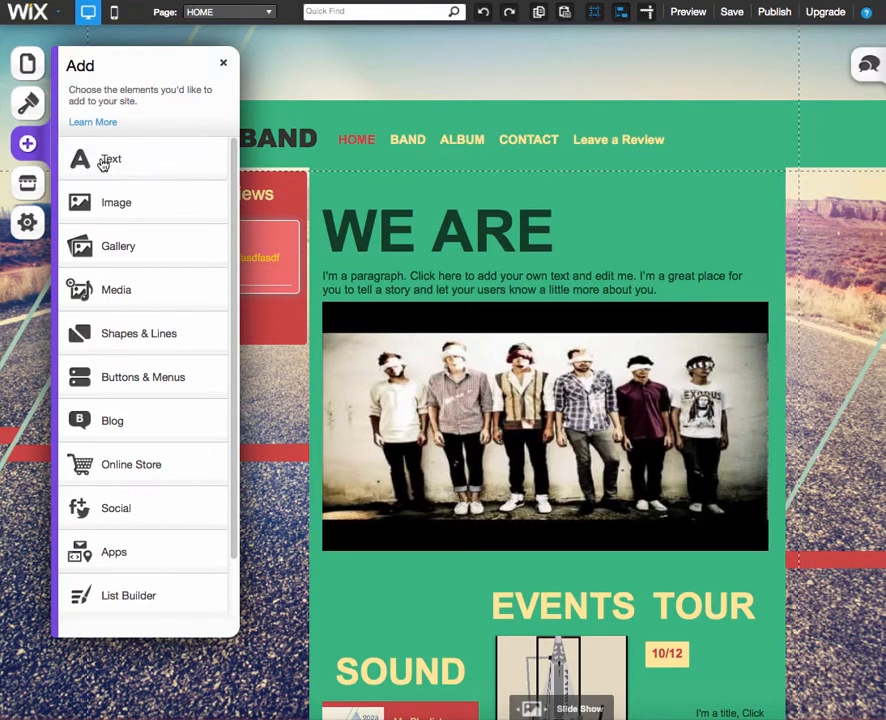
click(104, 162)
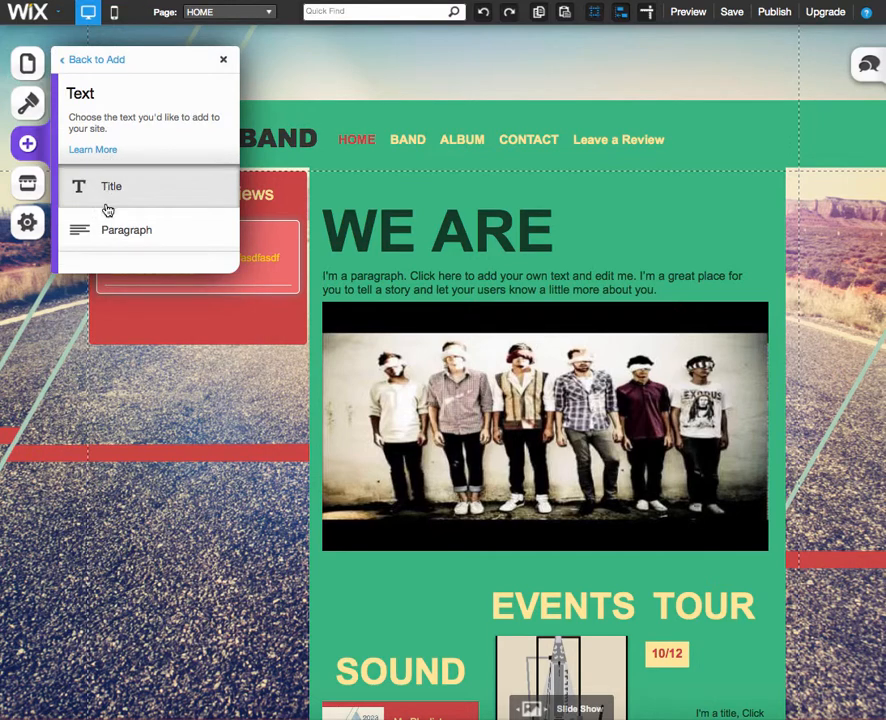
click(109, 205)
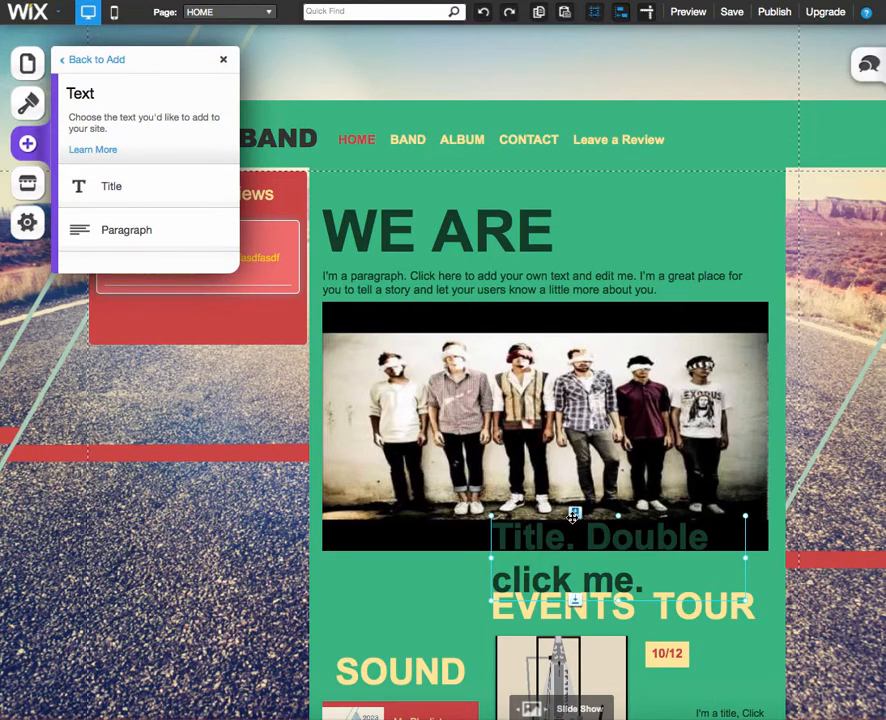
drag(570, 526, 175, 367)
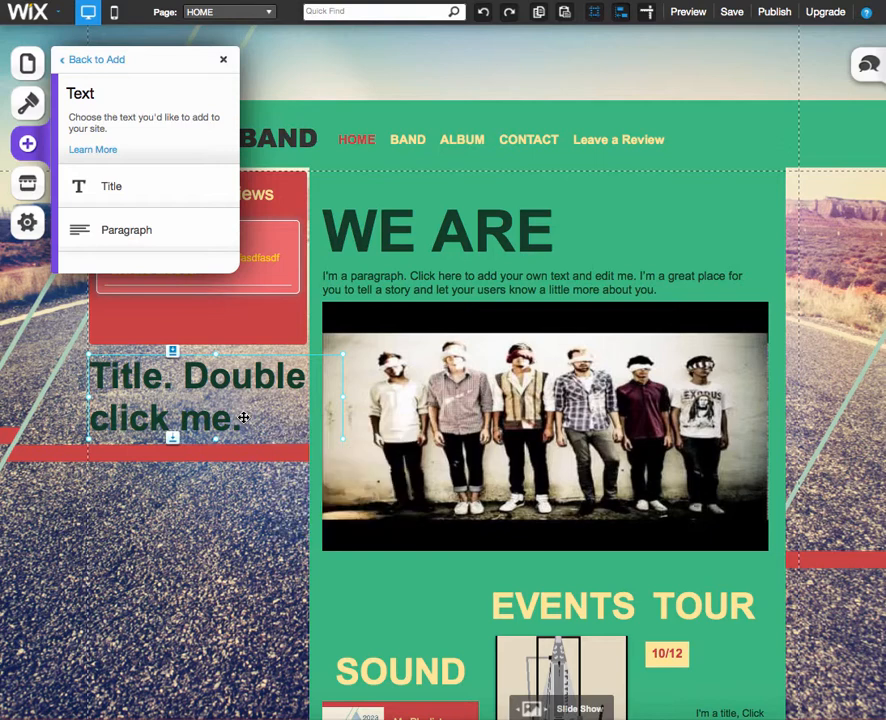
Replace the title's placeholder text with "Leave a Review".
double_click(241, 419)
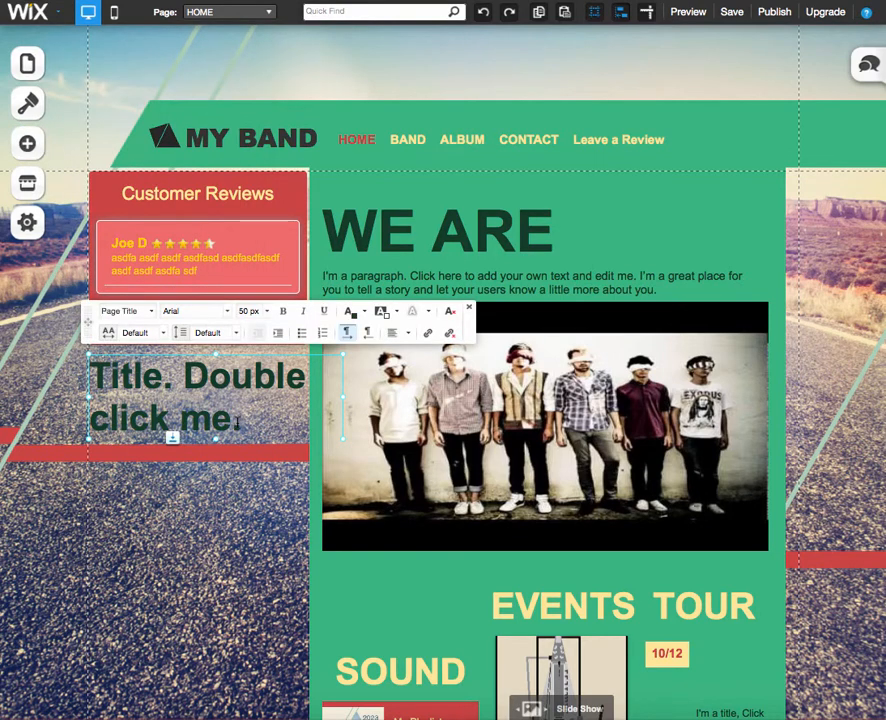
drag(241, 419, 95, 368)
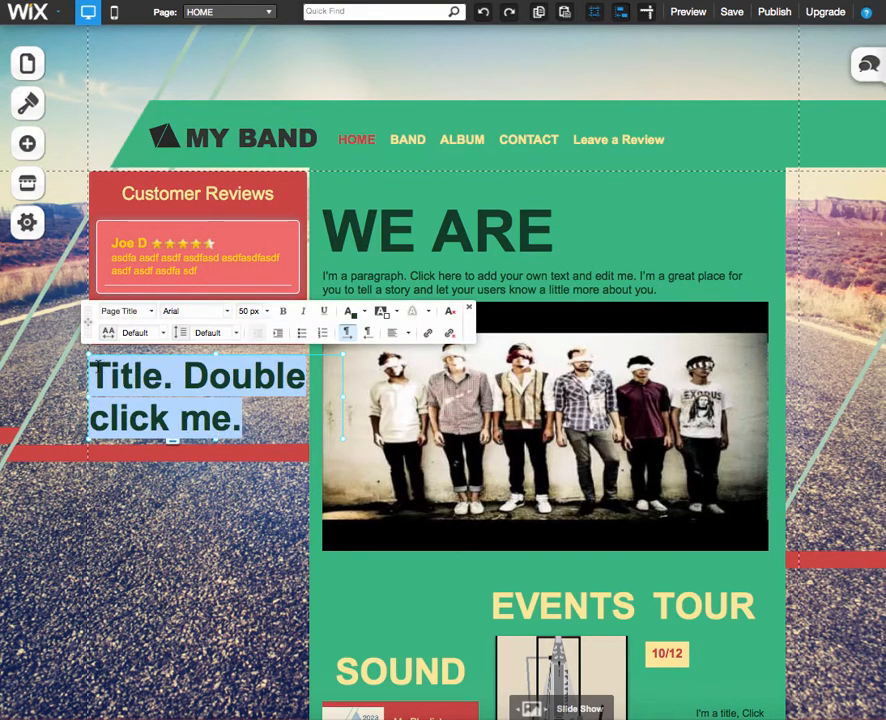
key(BackSpace)
text(L)
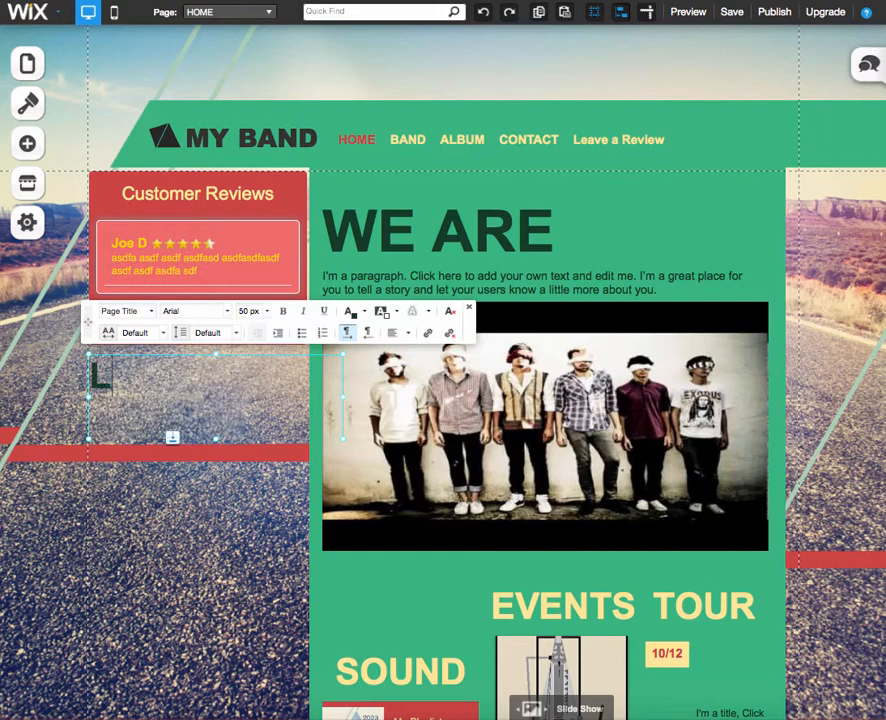
text(eave a R)
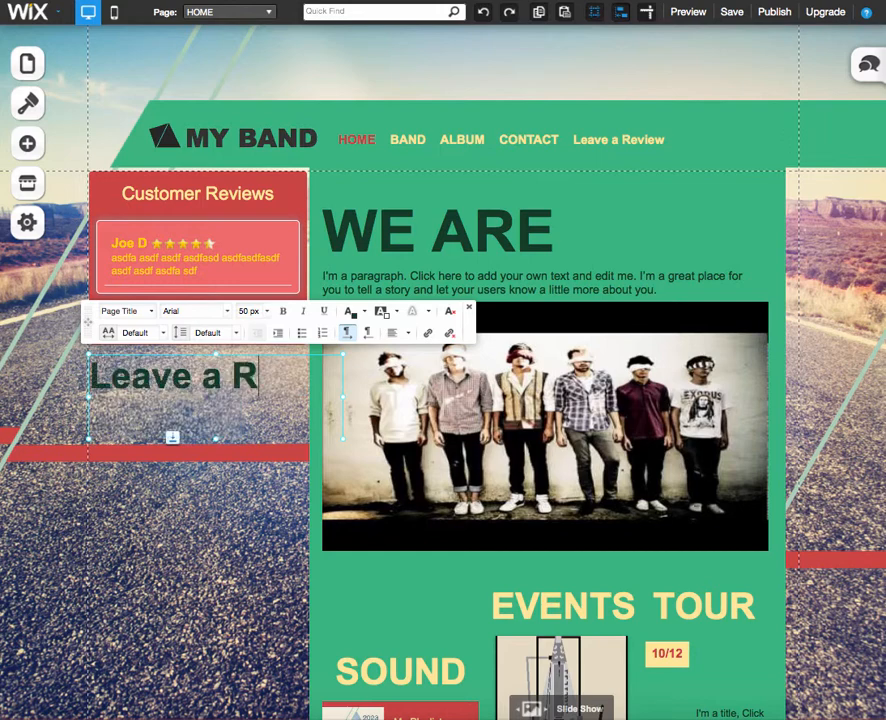
text(evi)
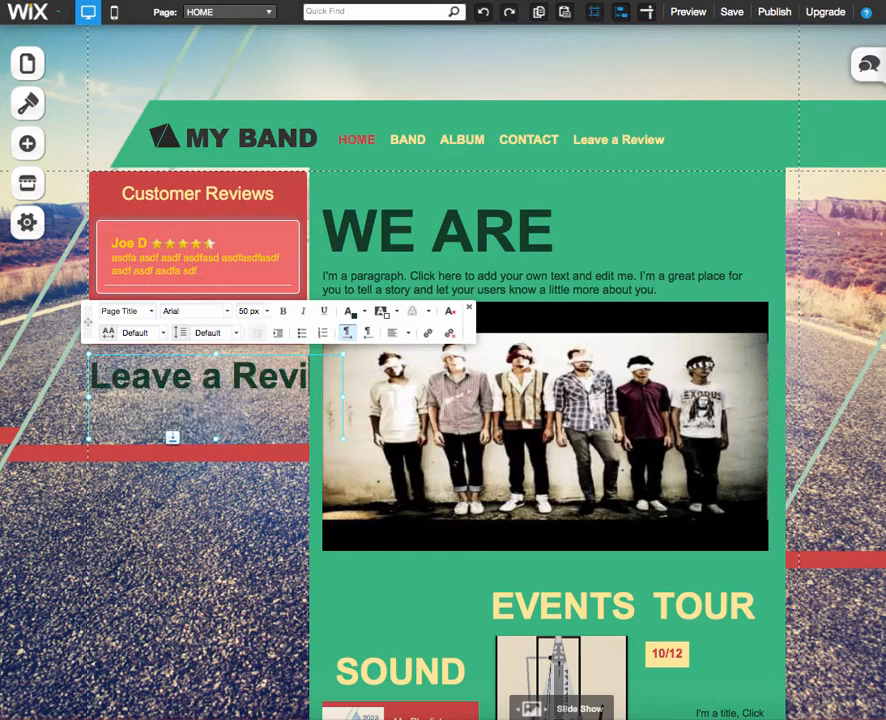
text(ew)
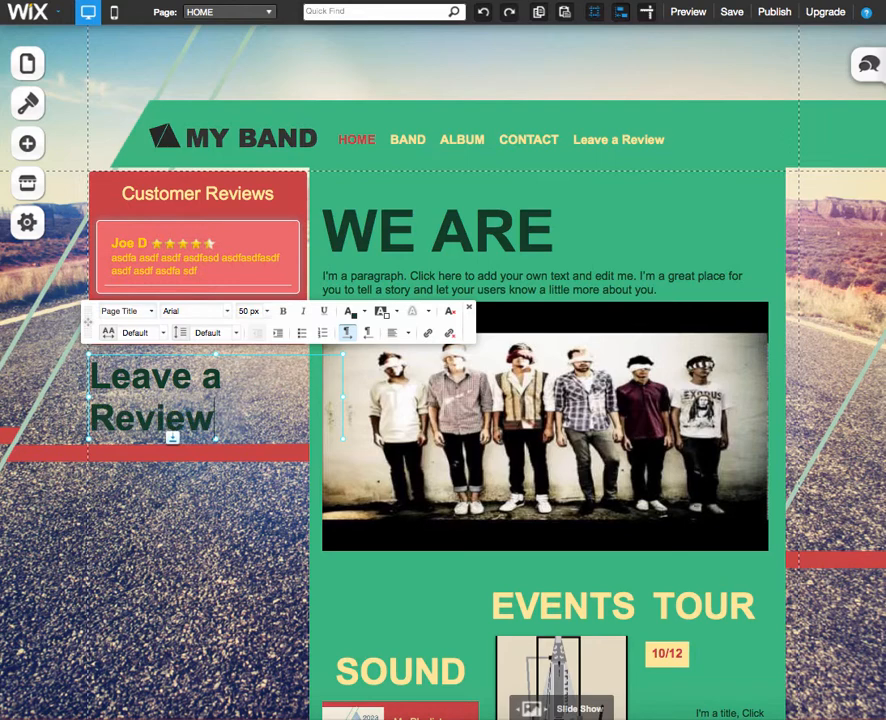
Format the Leave a Review title at 24 px and center it.
drag(218, 425, 90, 378)
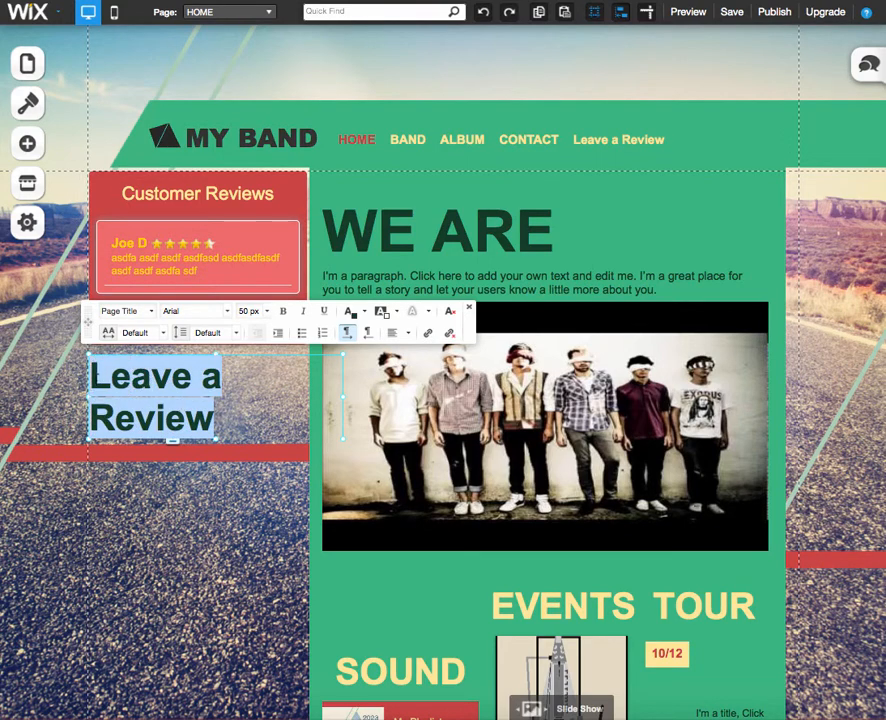
click(265, 311)
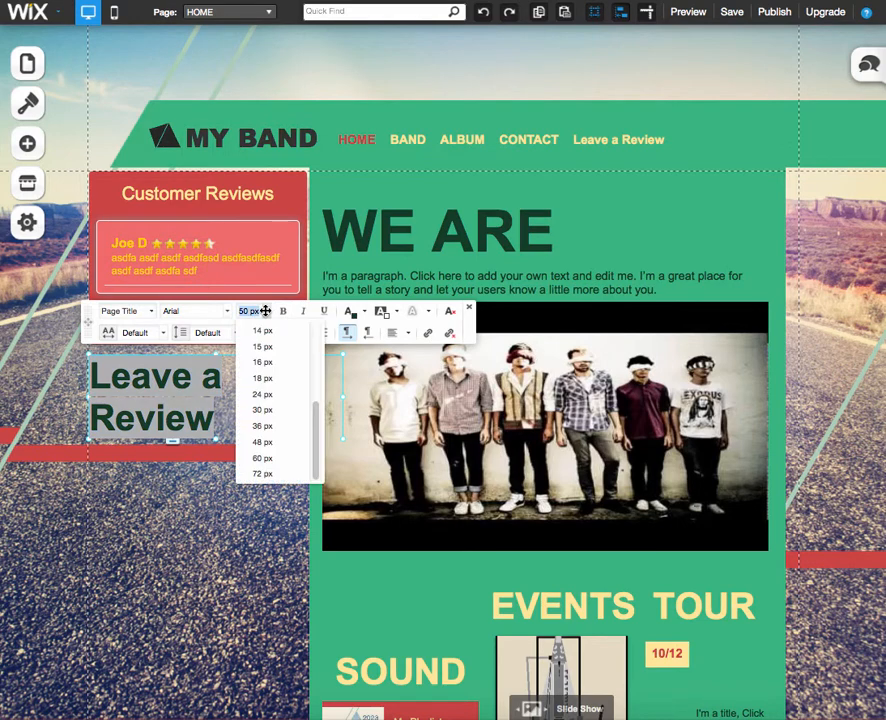
click(262, 395)
click(407, 333)
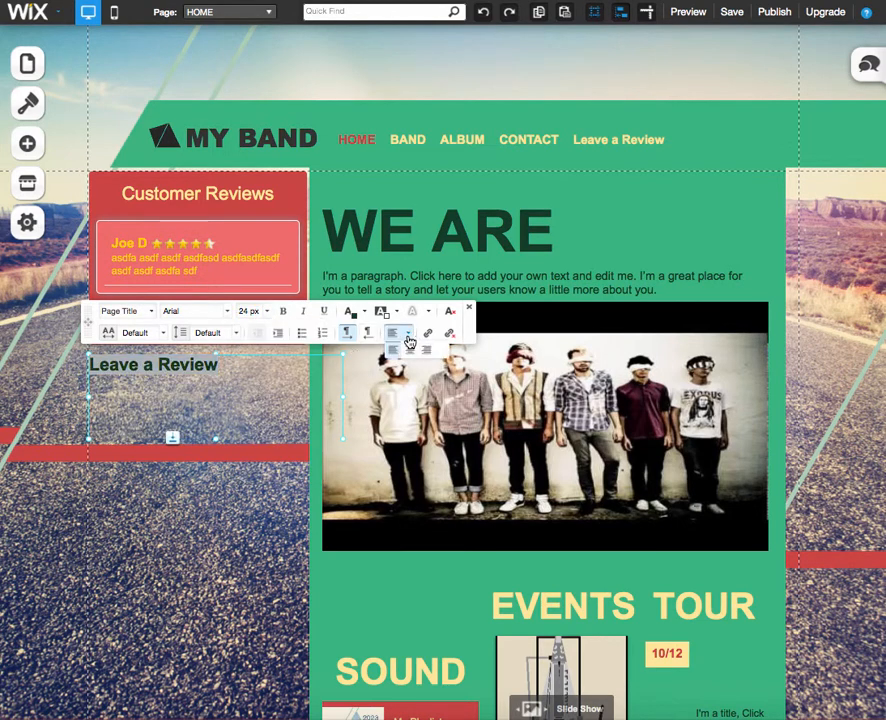
click(411, 350)
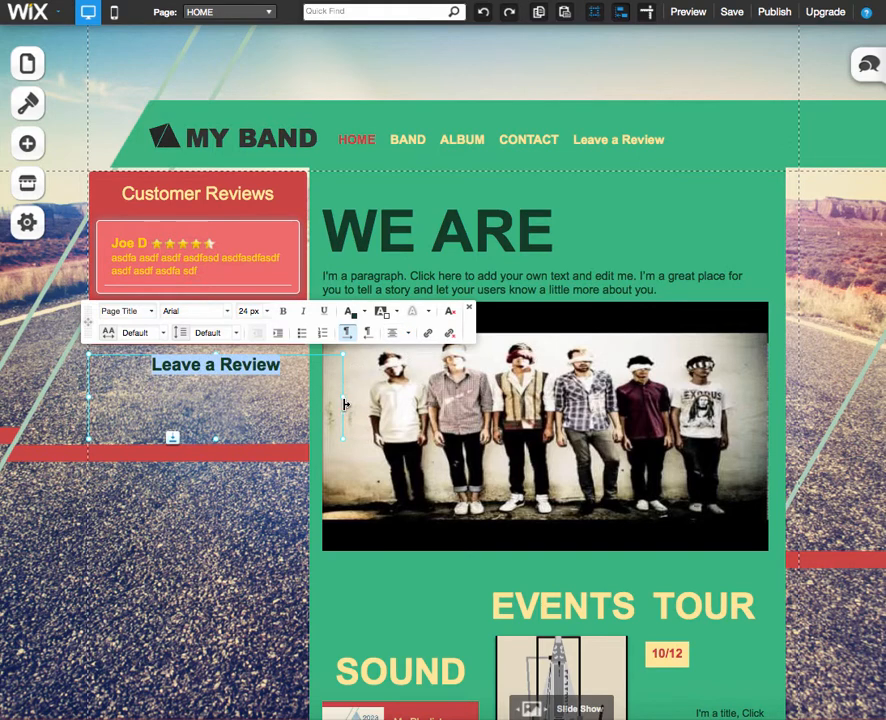
Resize the Leave a Review text box to match the width of the Customer Reviews widget above it.
click(342, 435)
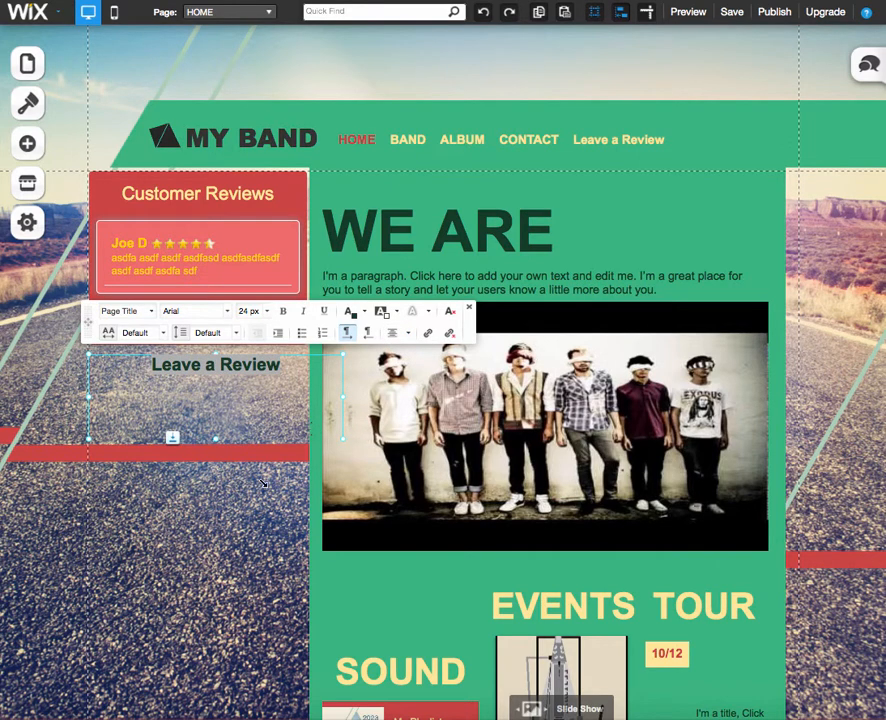
drag(343, 437, 261, 490)
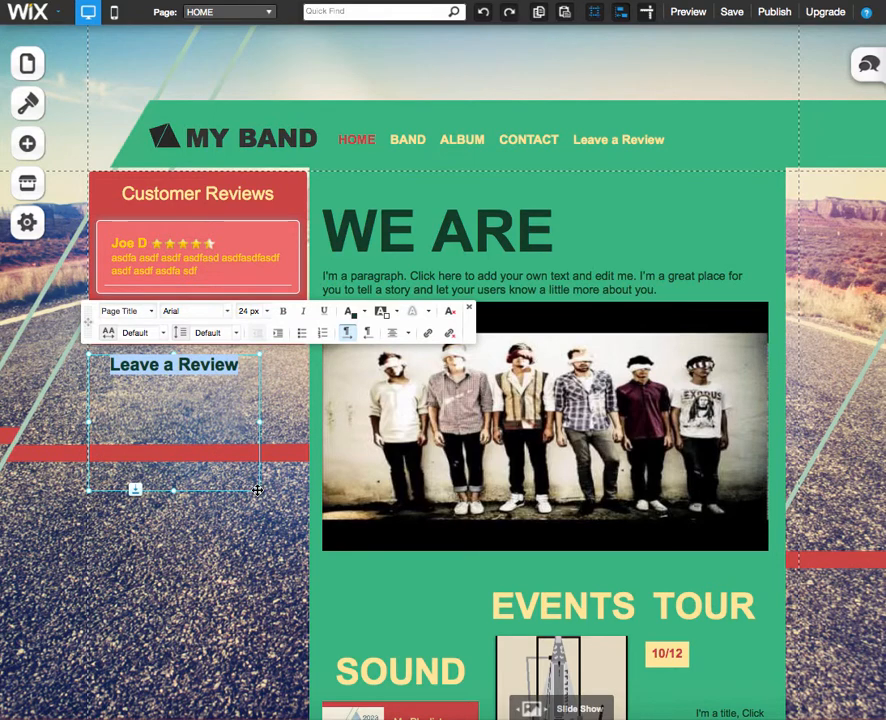
click(262, 491)
drag(262, 491, 307, 426)
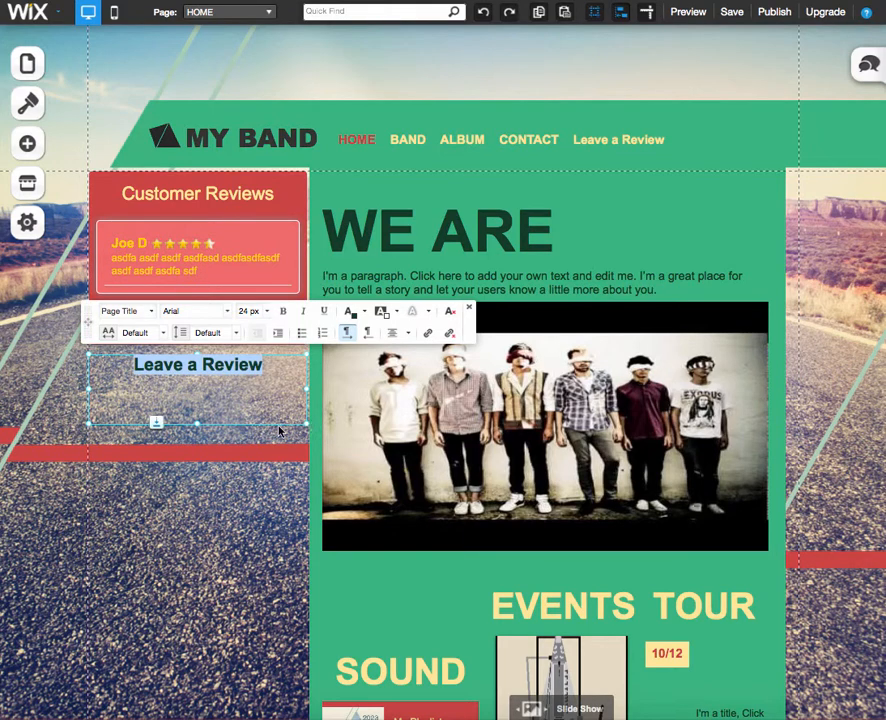
Link the Leave a Review title text to the site's Leave a Review page and finish editing the text.
click(428, 332)
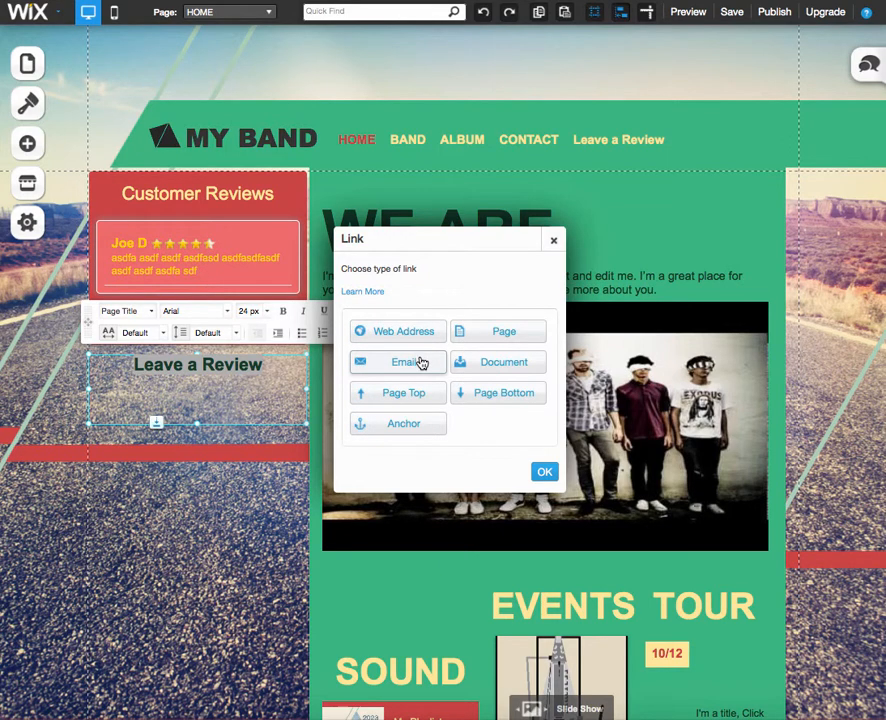
click(497, 334)
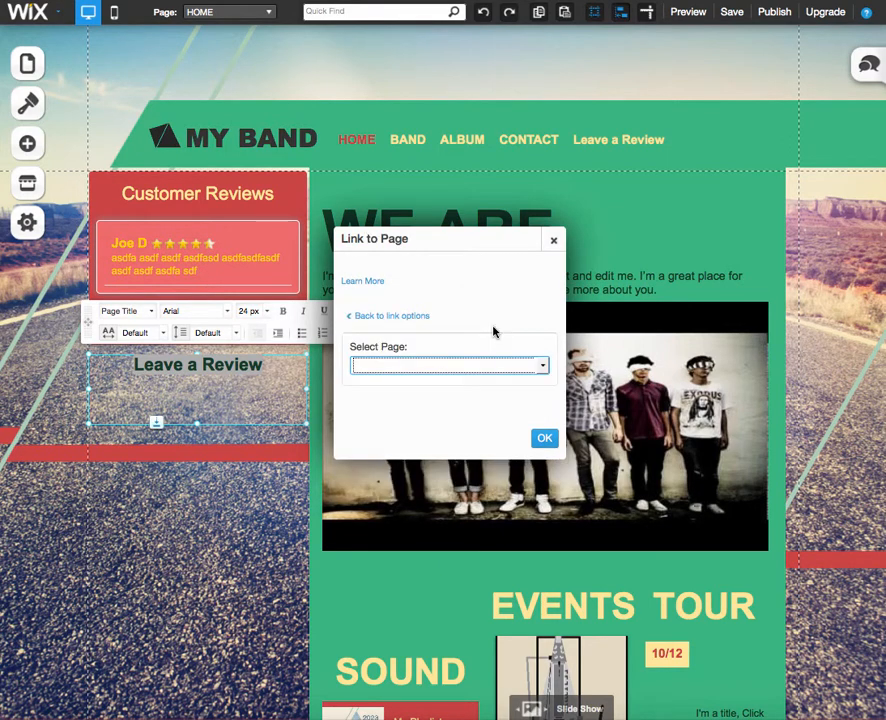
click(543, 367)
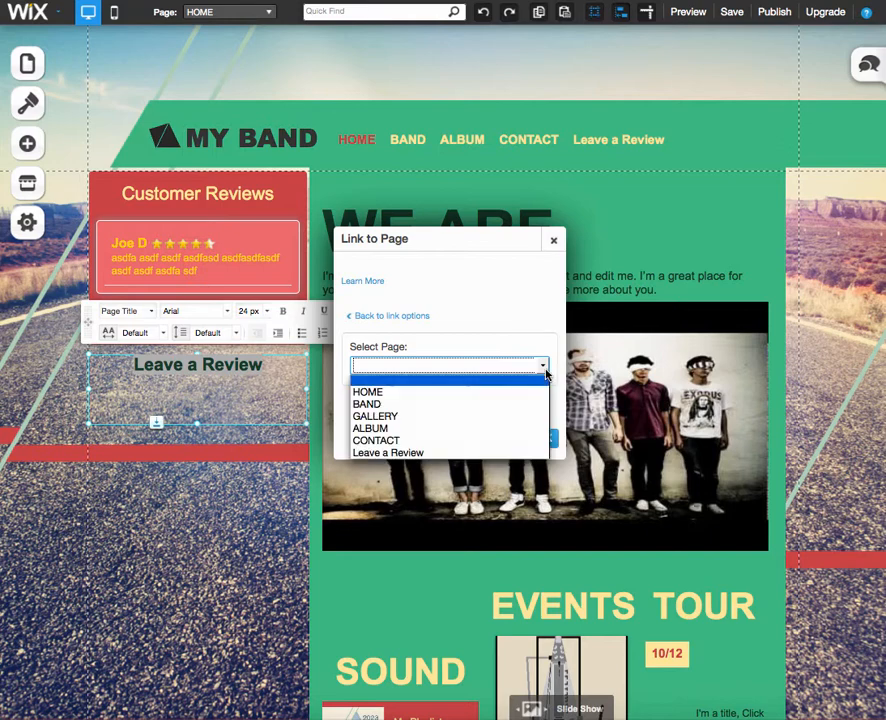
click(447, 453)
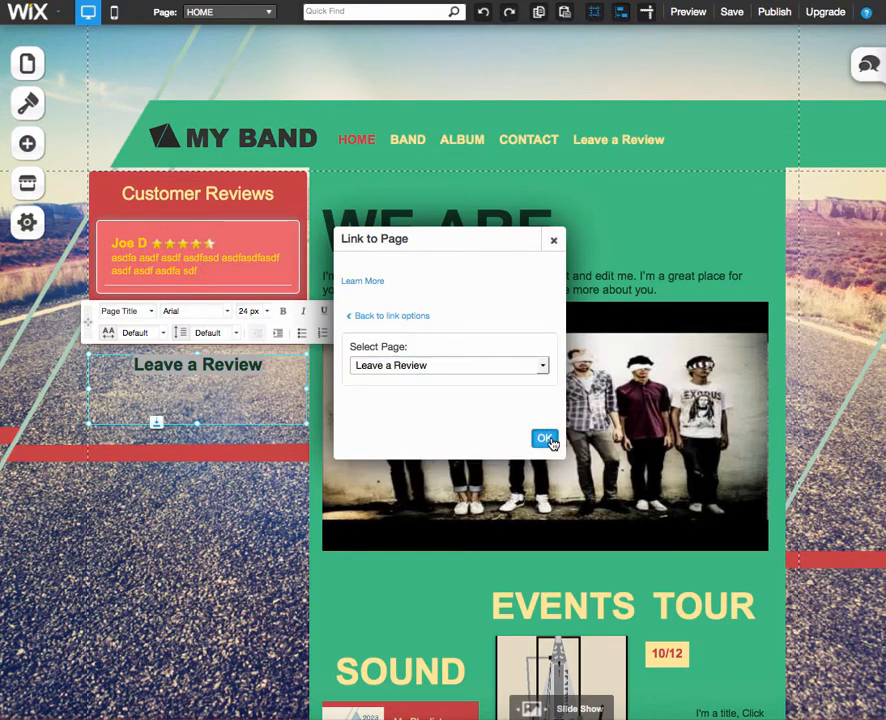
click(545, 440)
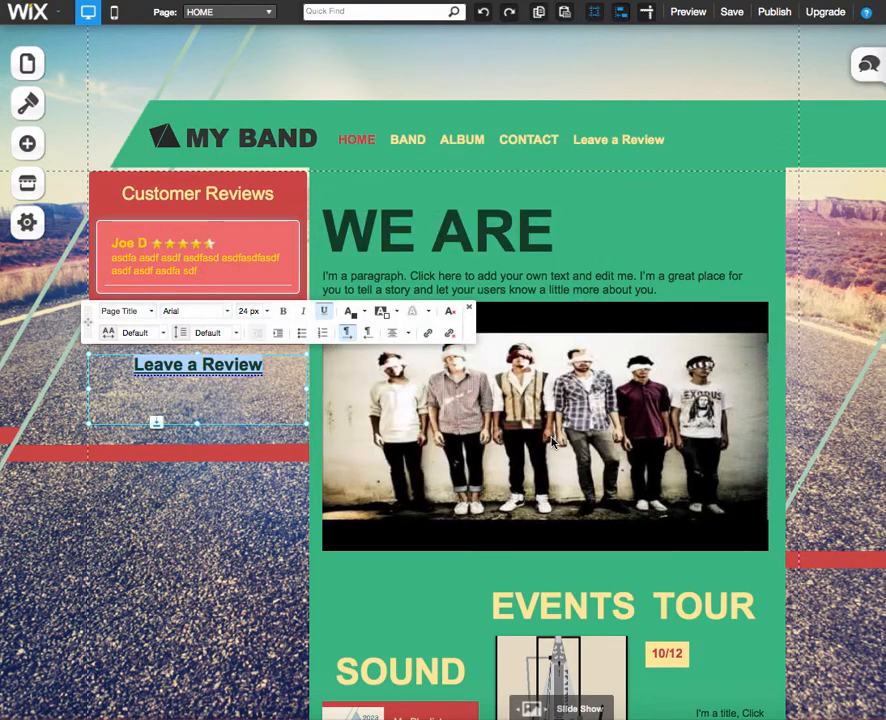
click(261, 485)
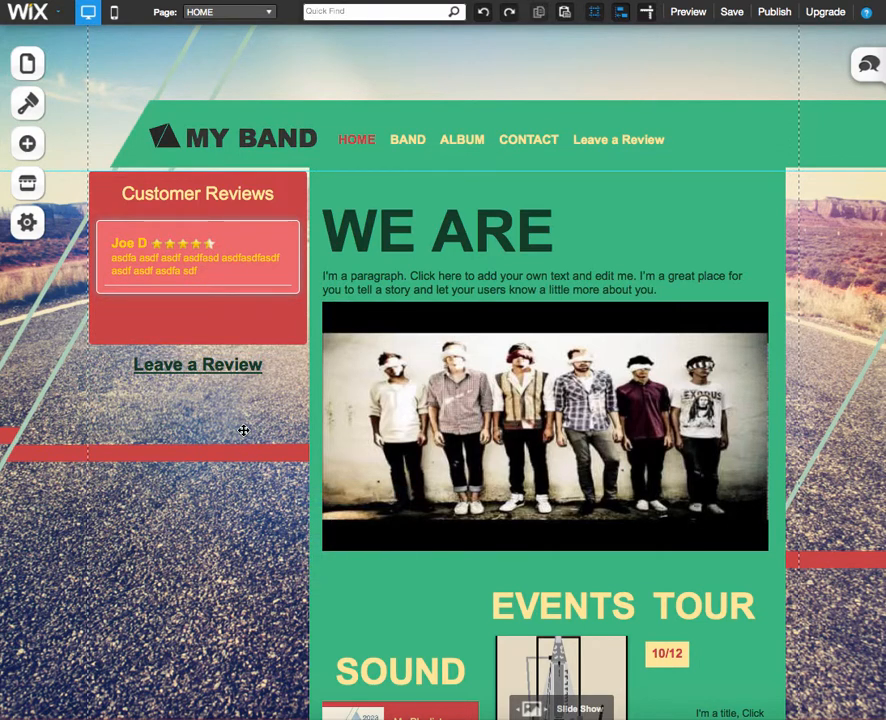